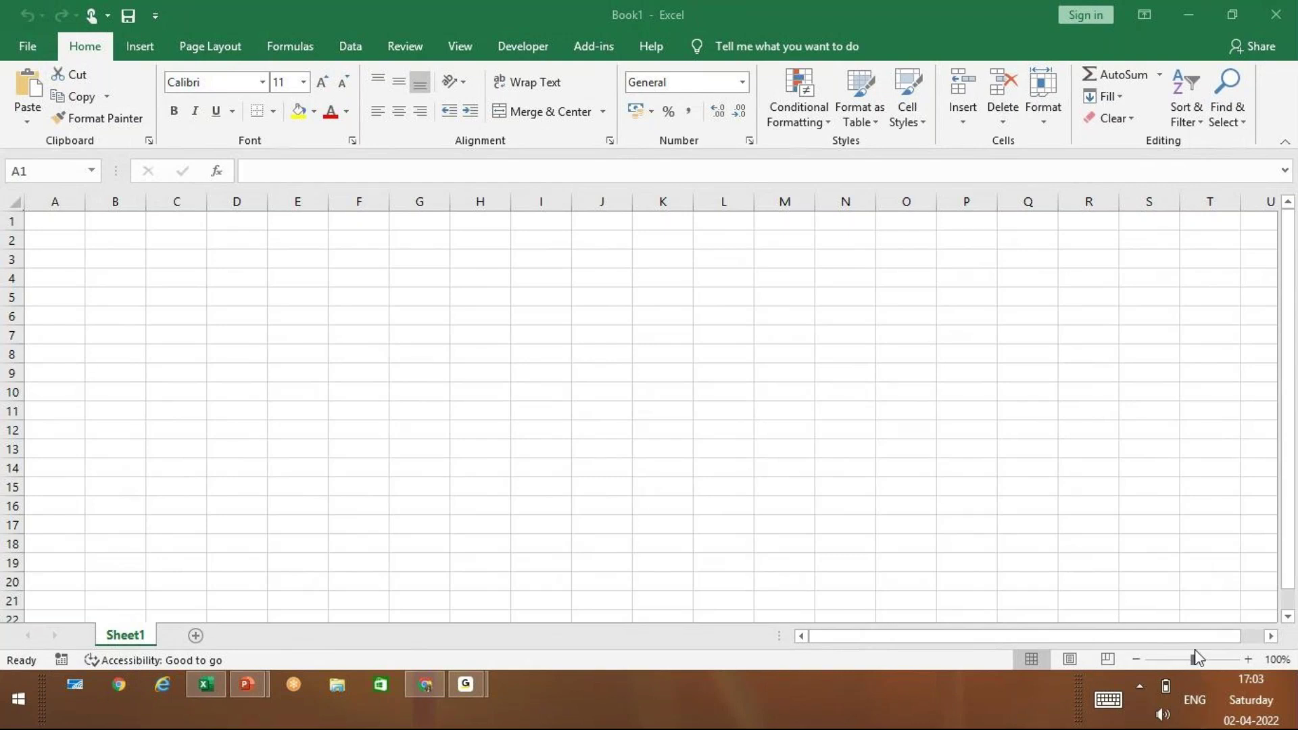
Bring the Ms EXCEL (1).pptx presentation in front of the Book1 workbook
click(256, 380)
mouse_move(247, 684)
click(388, 574)
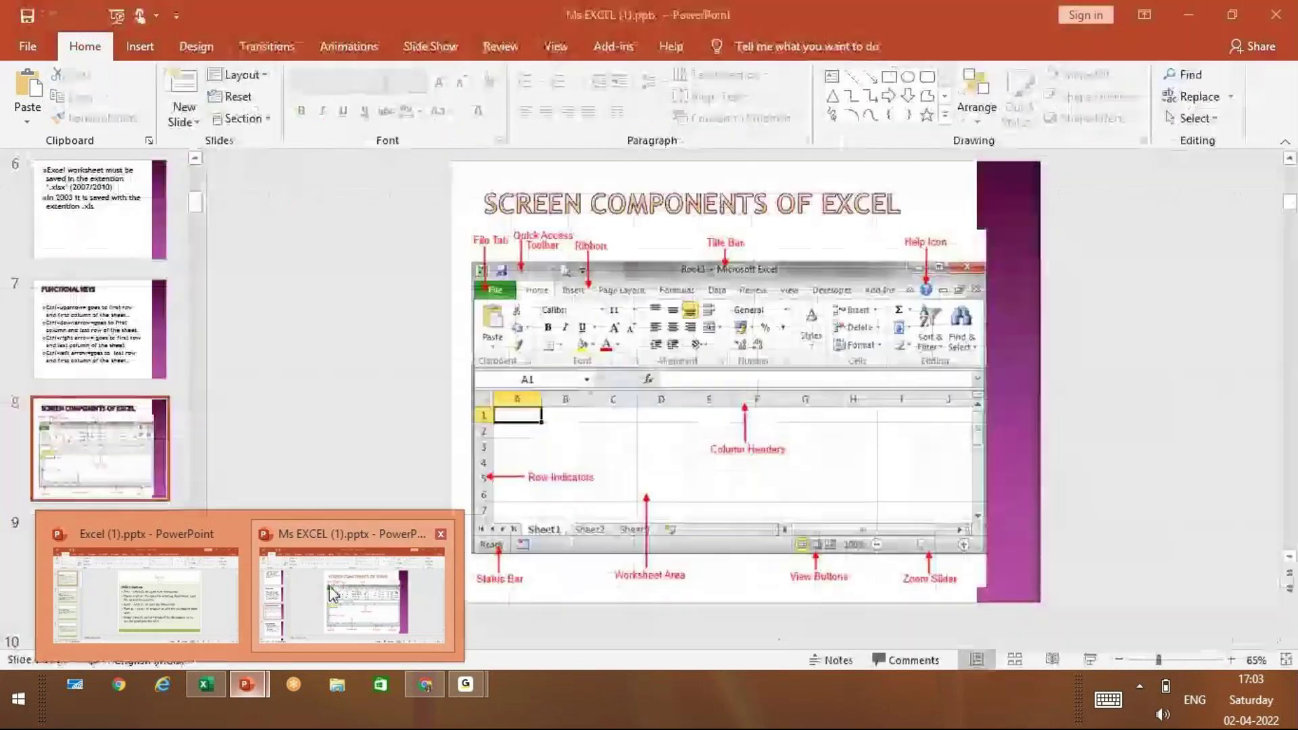
Go to slide 9, Windows Buttons, then minimize PowerPoint to return to Book1
click(93, 566)
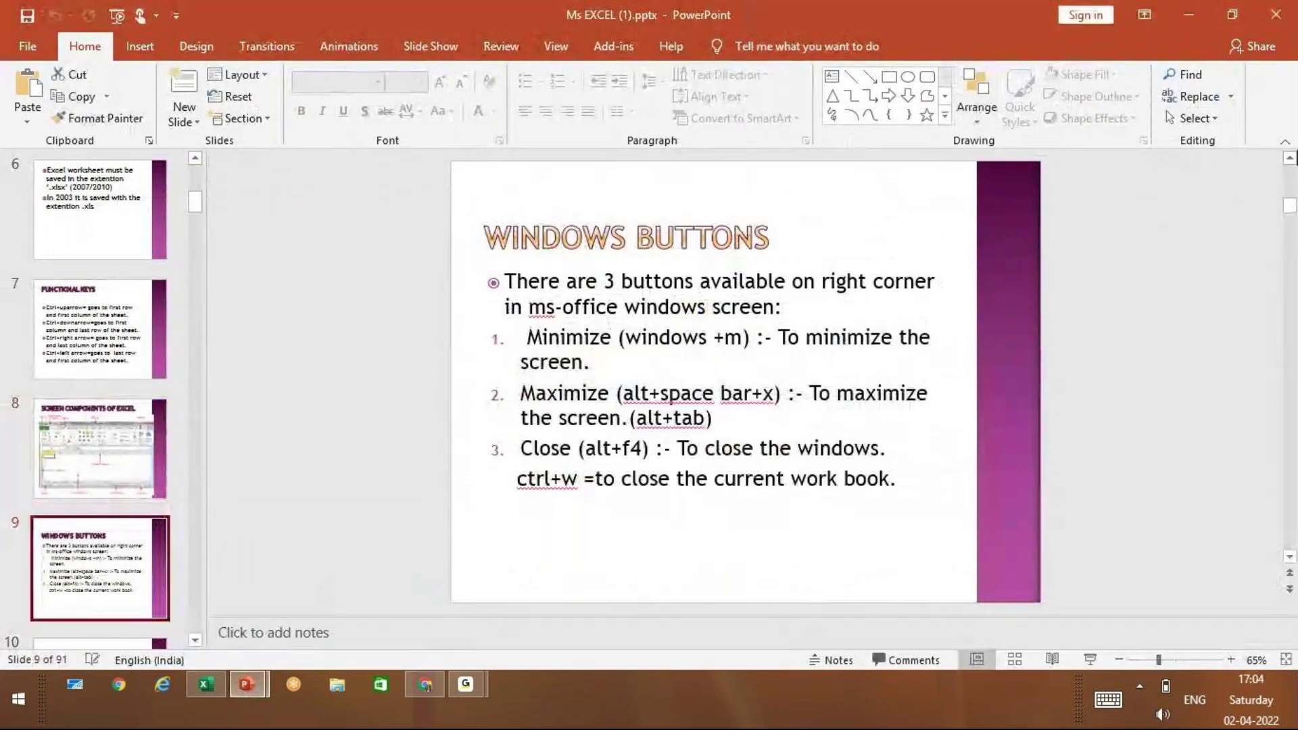
click(1190, 14)
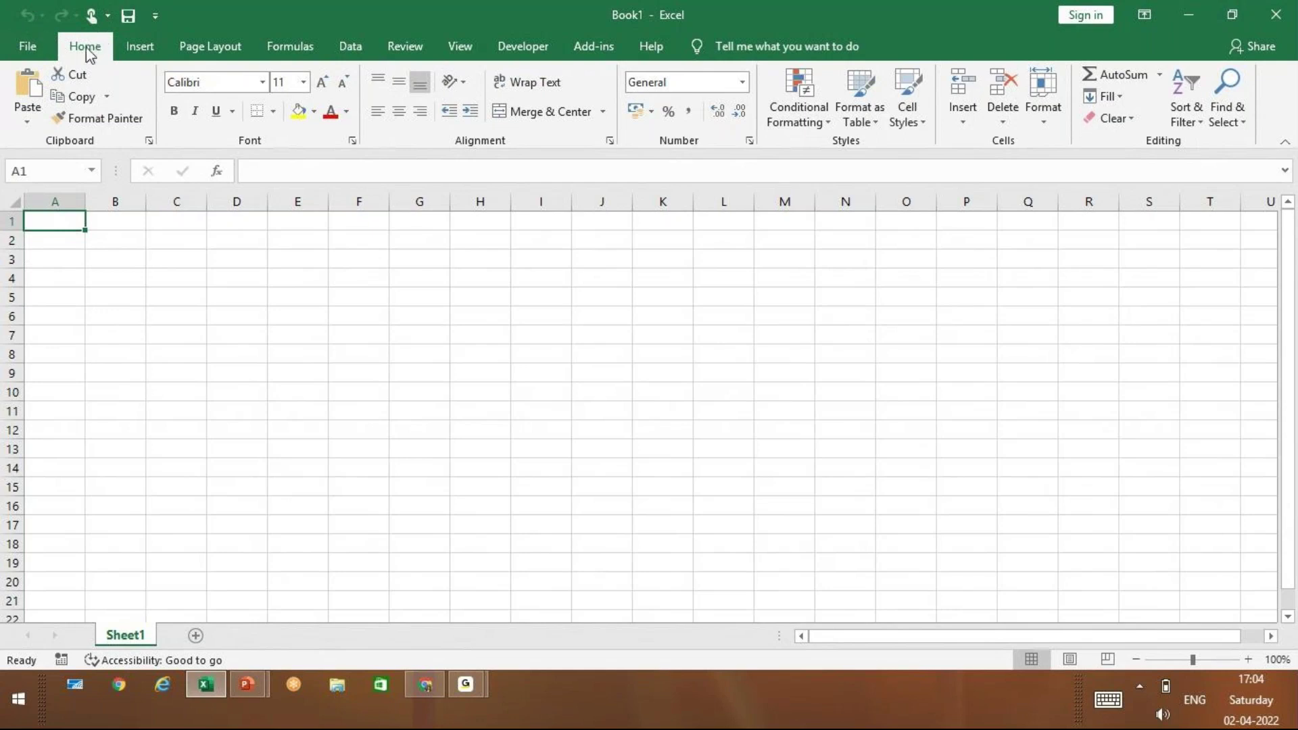
Open Excel's backstage Home page with templates and recent files
click(51, 46)
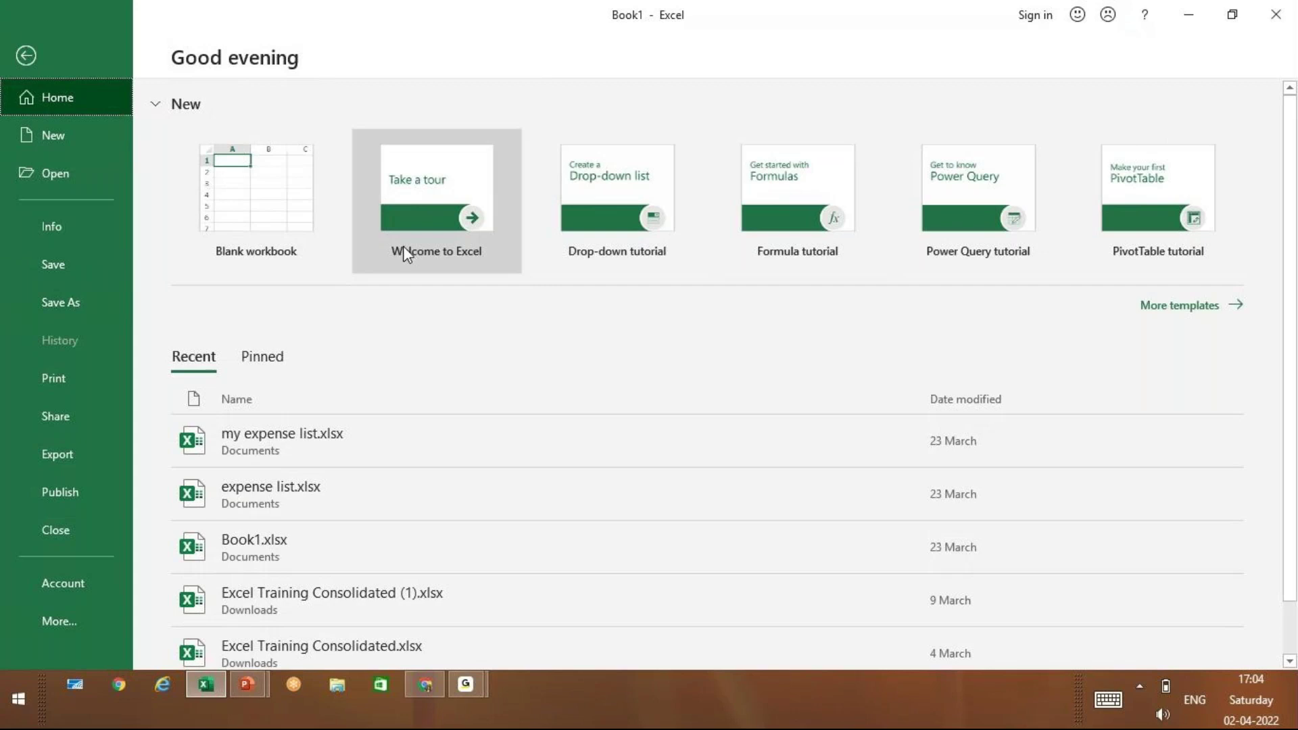
Preview and close the Welcome to Excel template, then create blank workbook Book2
click(447, 205)
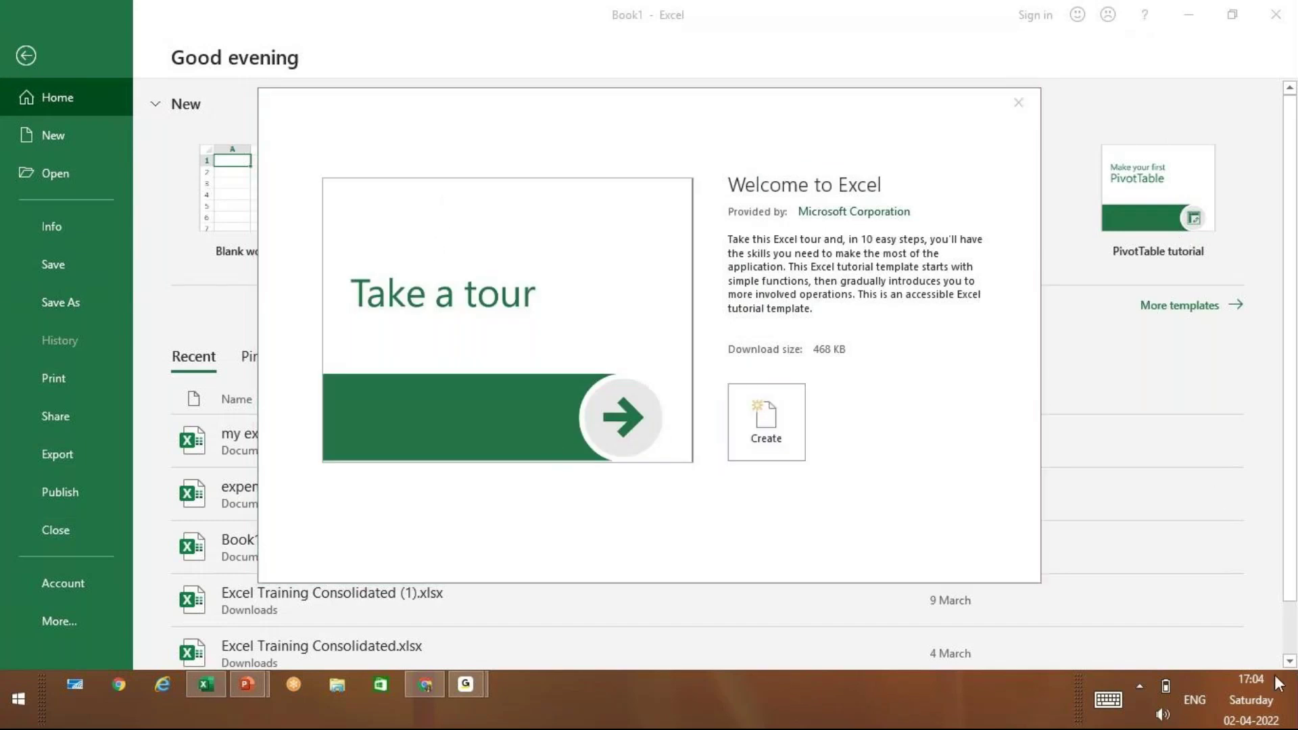
click(1019, 102)
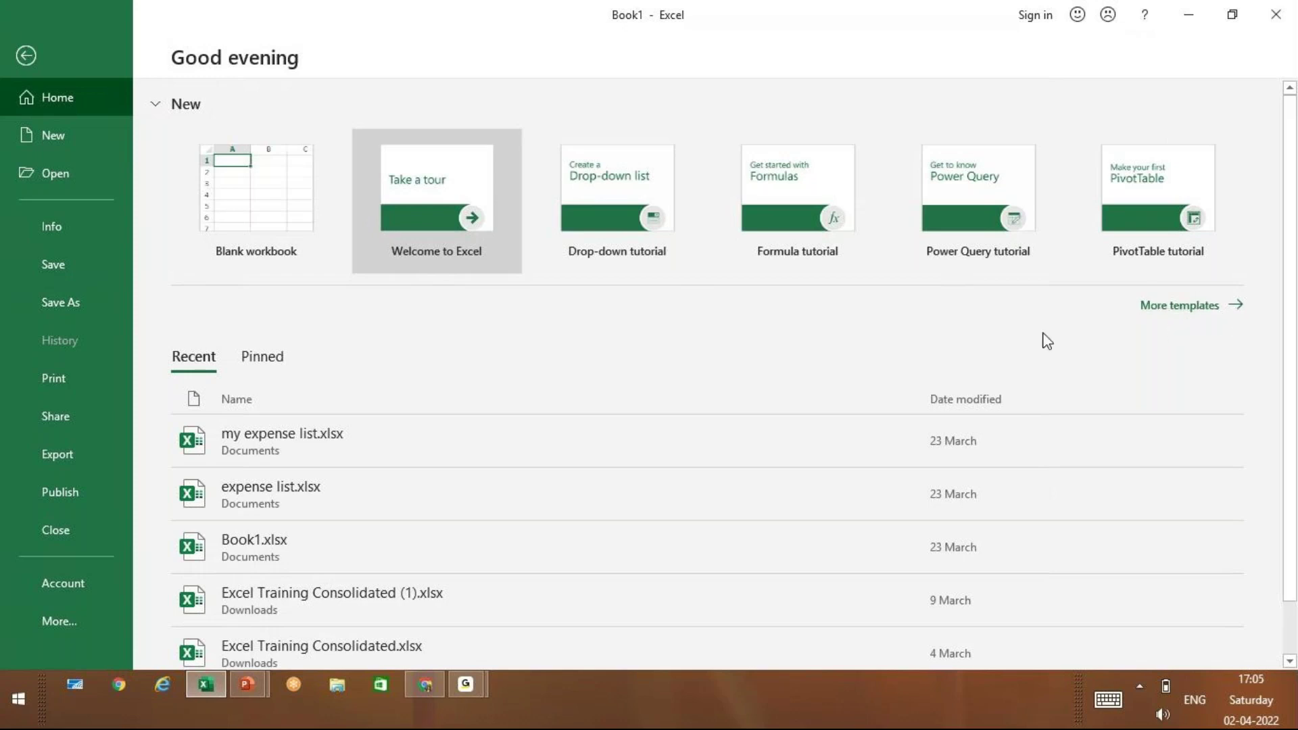
click(71, 133)
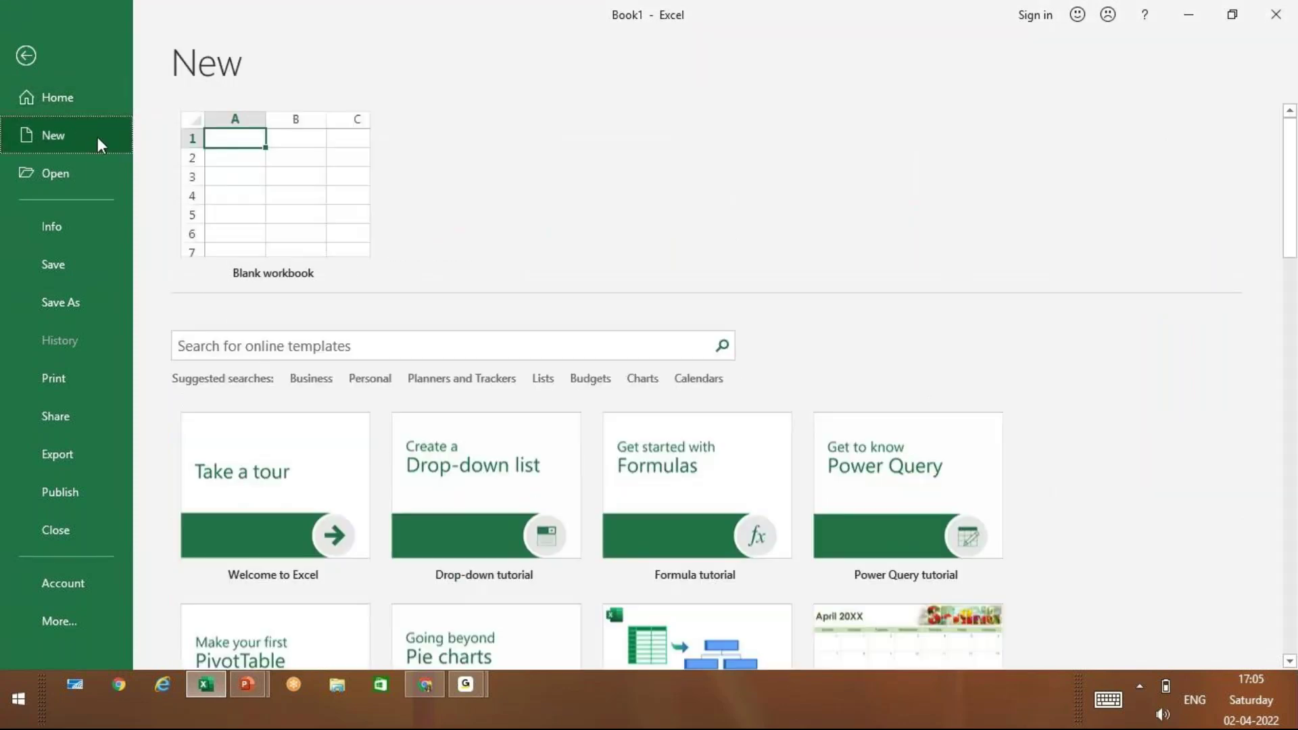
click(86, 105)
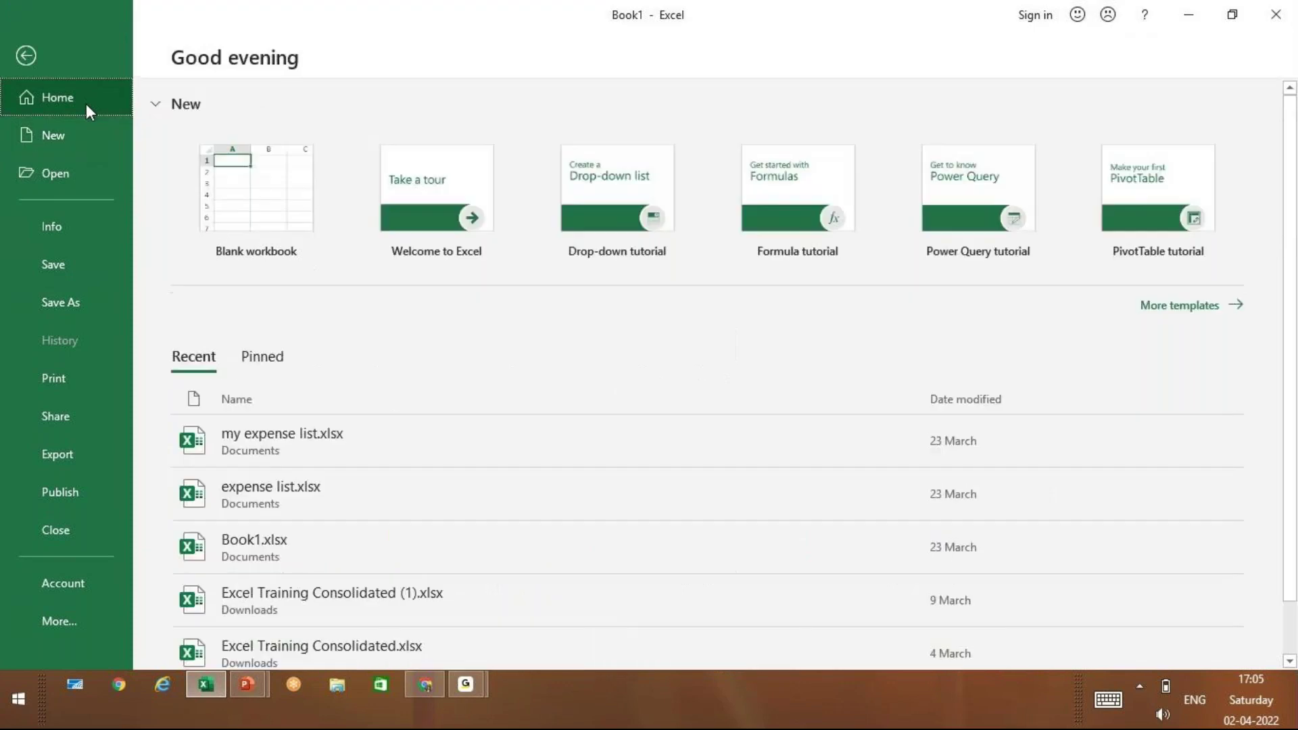
click(81, 133)
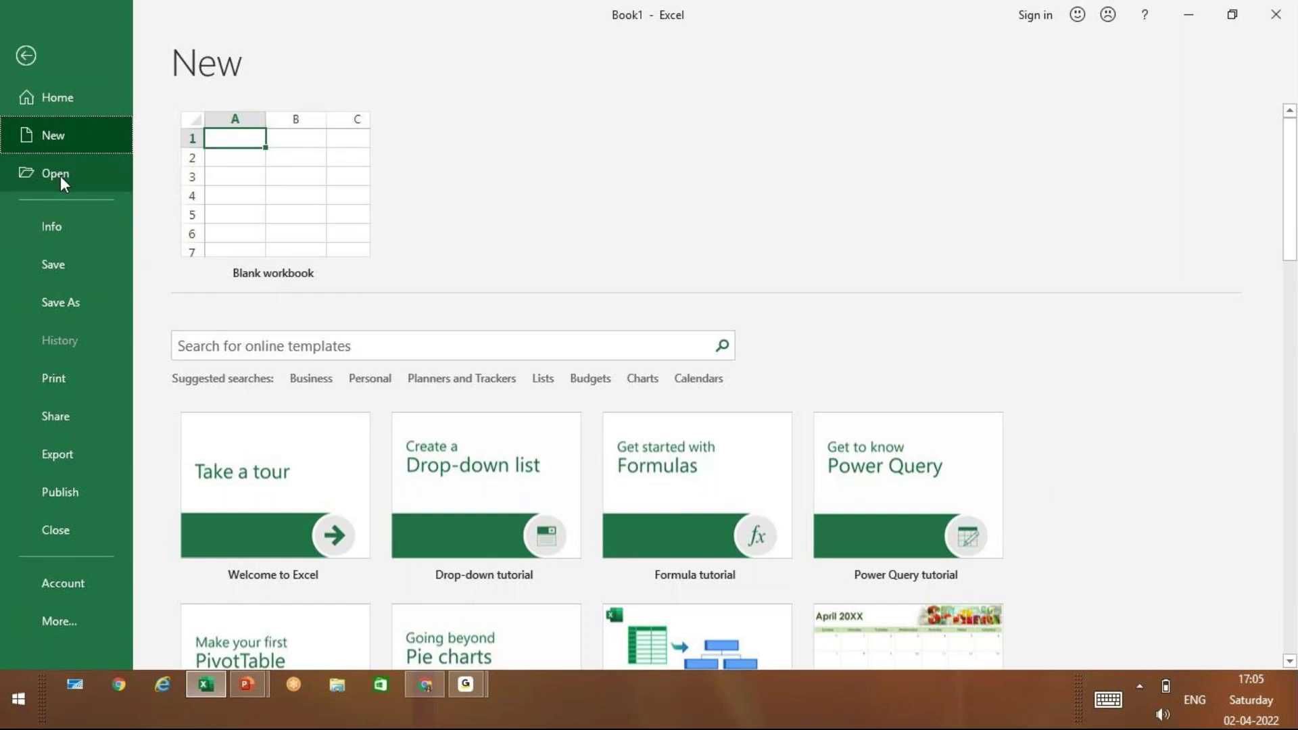
click(243, 225)
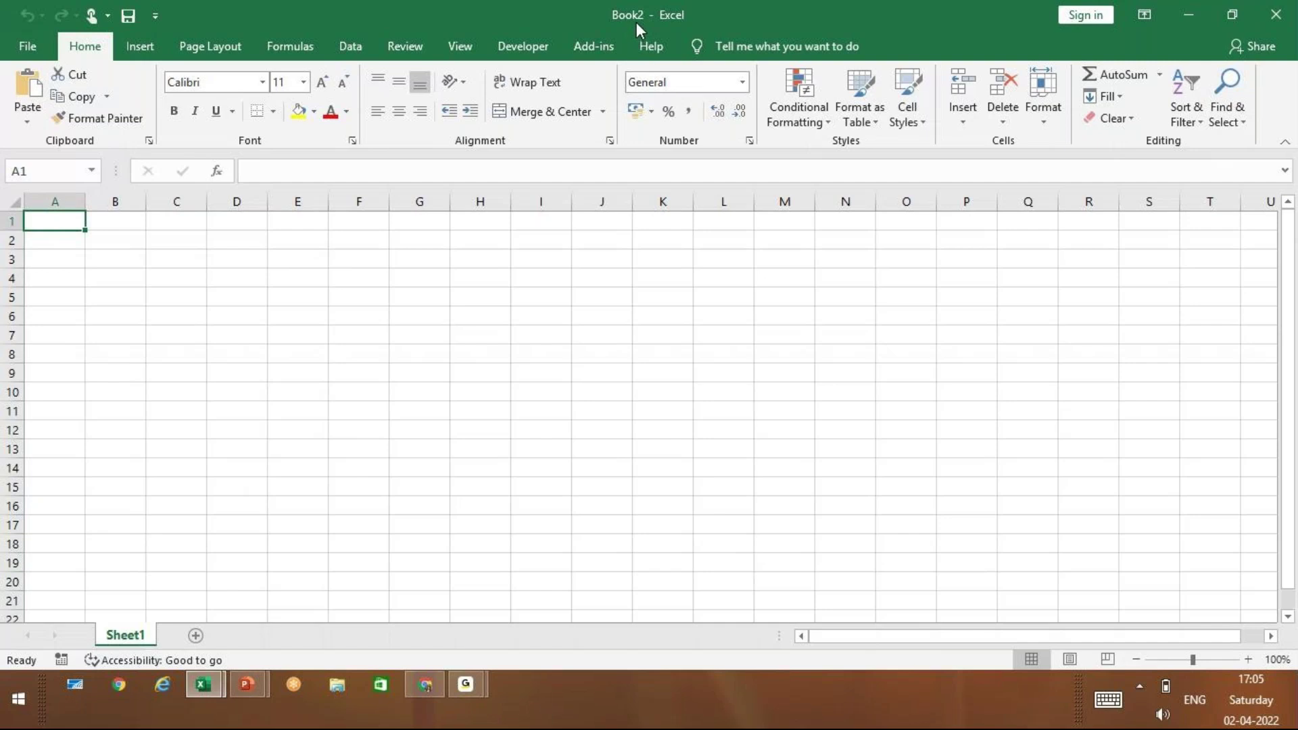
Switch to Book2 and create another blank workbook, Book3, from the backstage New page
mouse_move(212, 694)
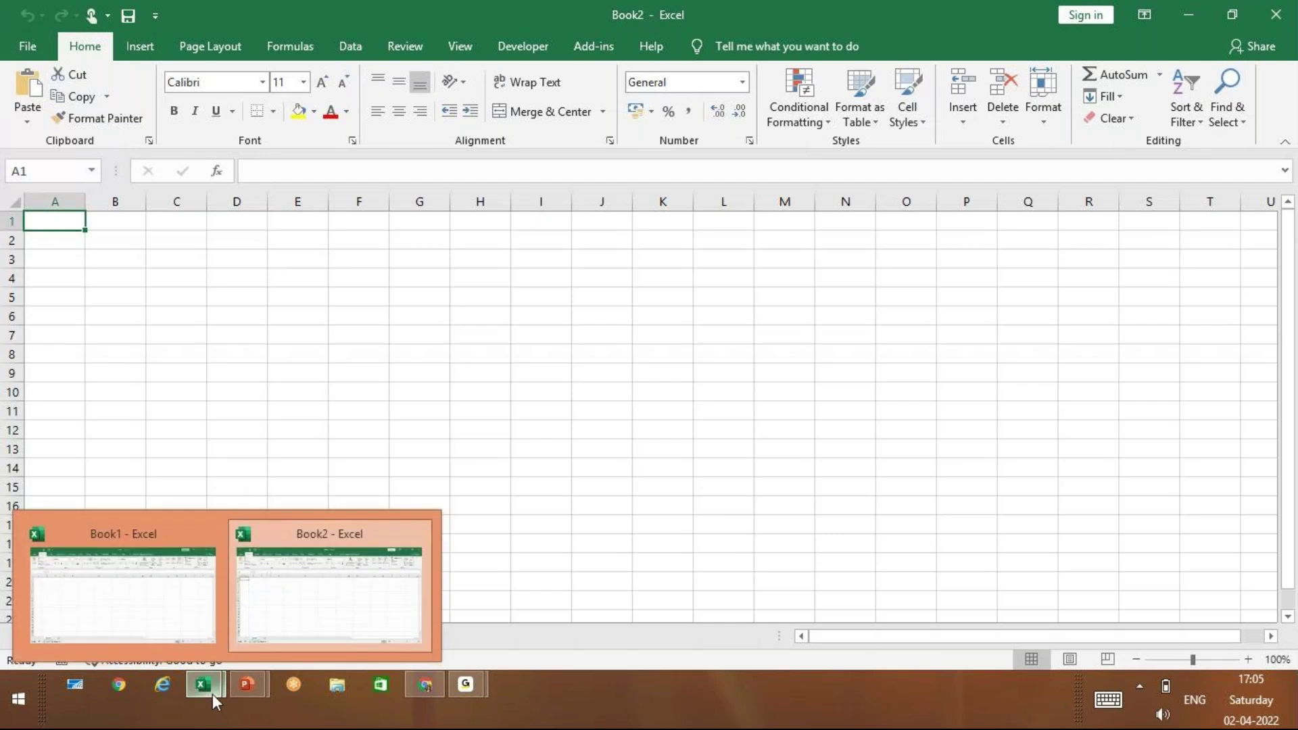
click(359, 539)
click(32, 50)
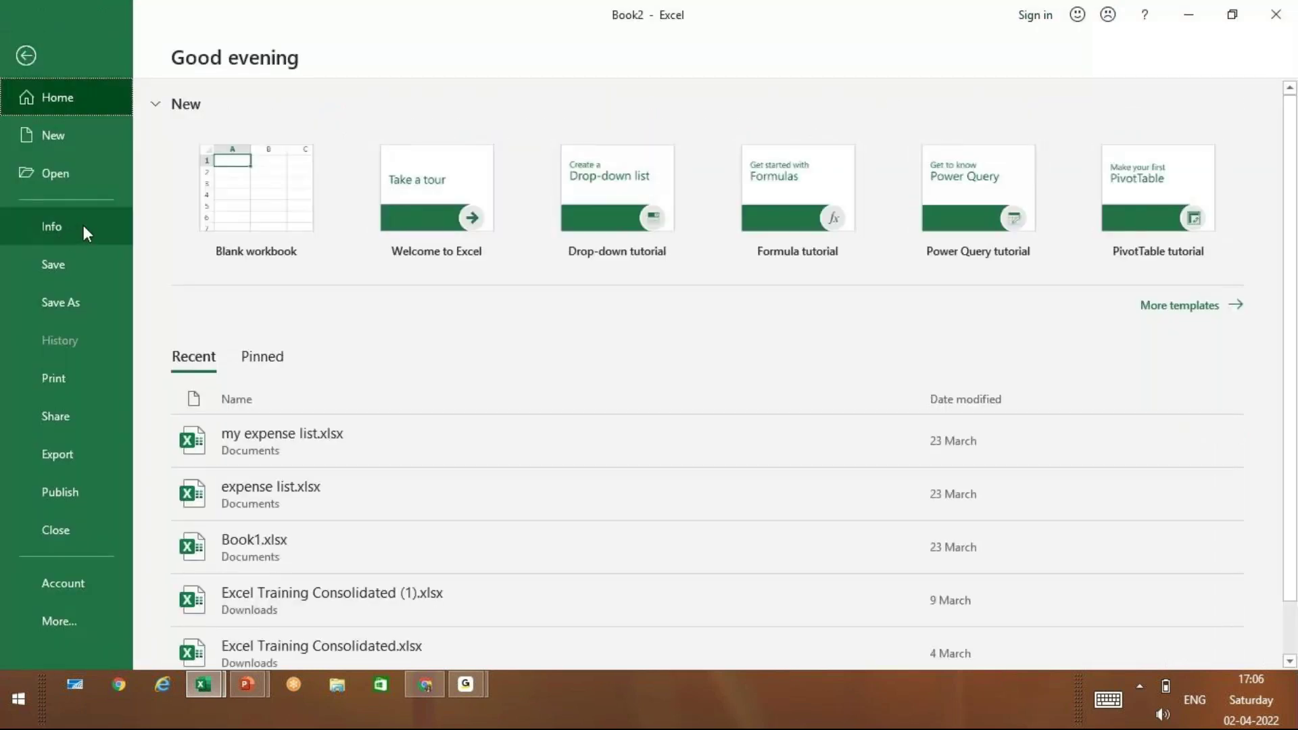
key(Down)
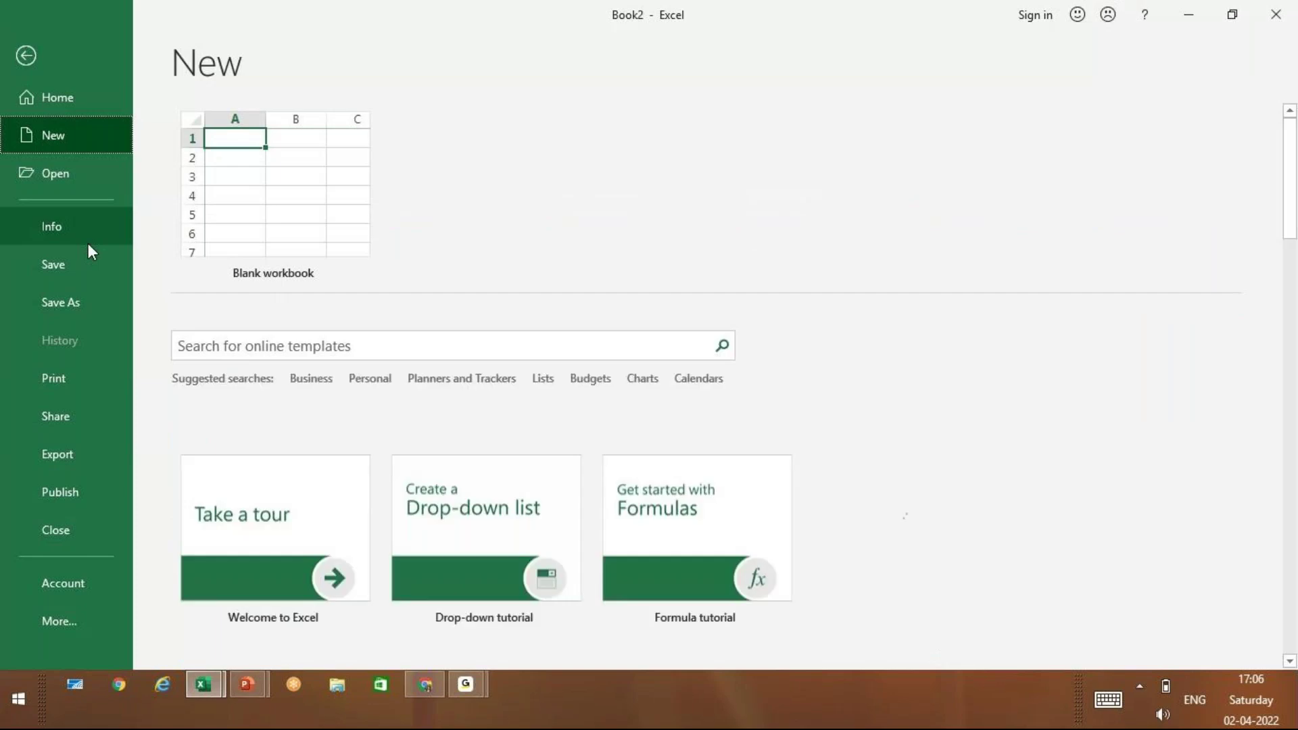
key(Escape)
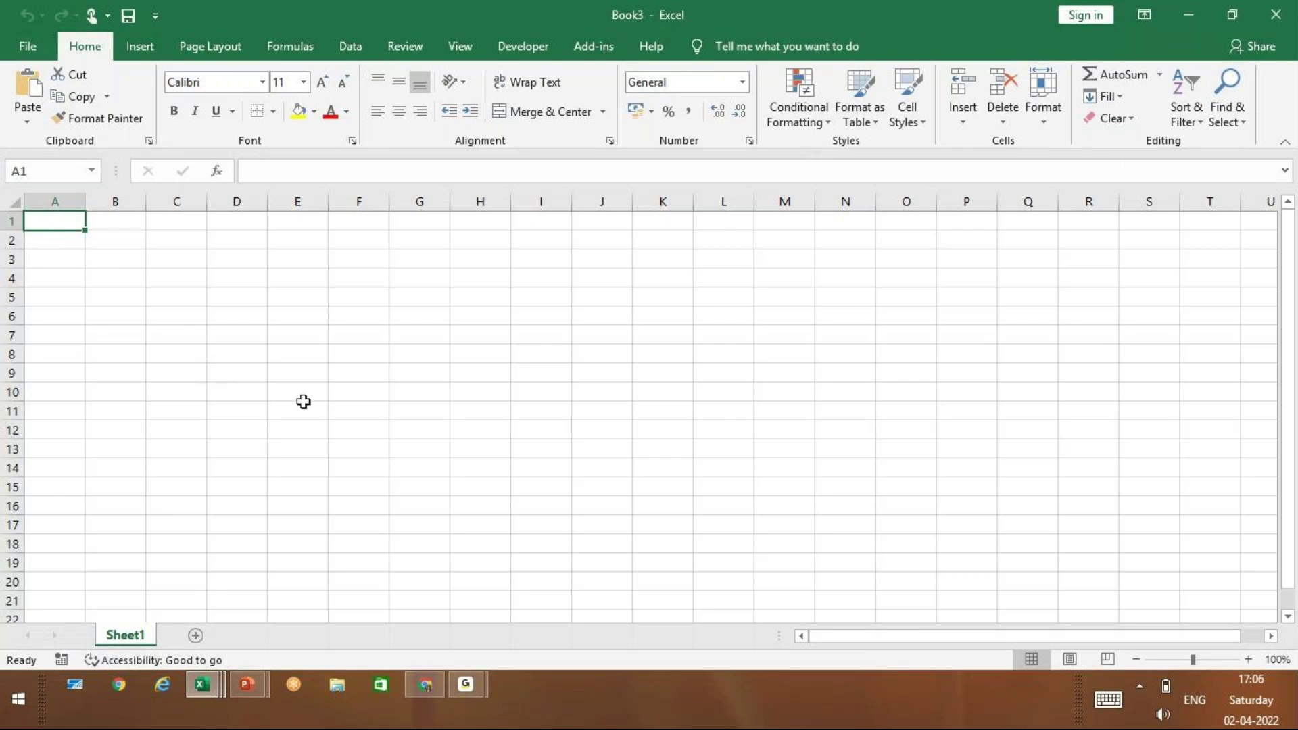
Show Book3's backstage Info page with its protection, inspection and properties details
click(29, 47)
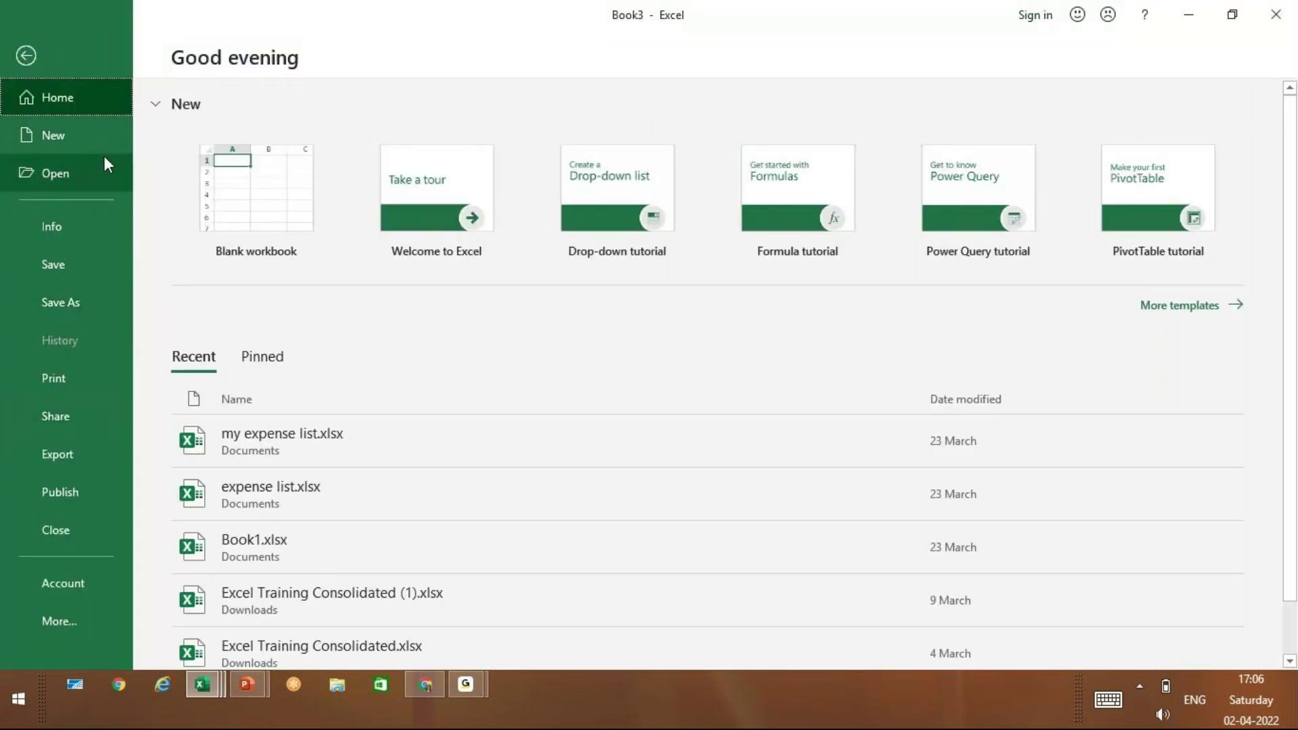
click(87, 179)
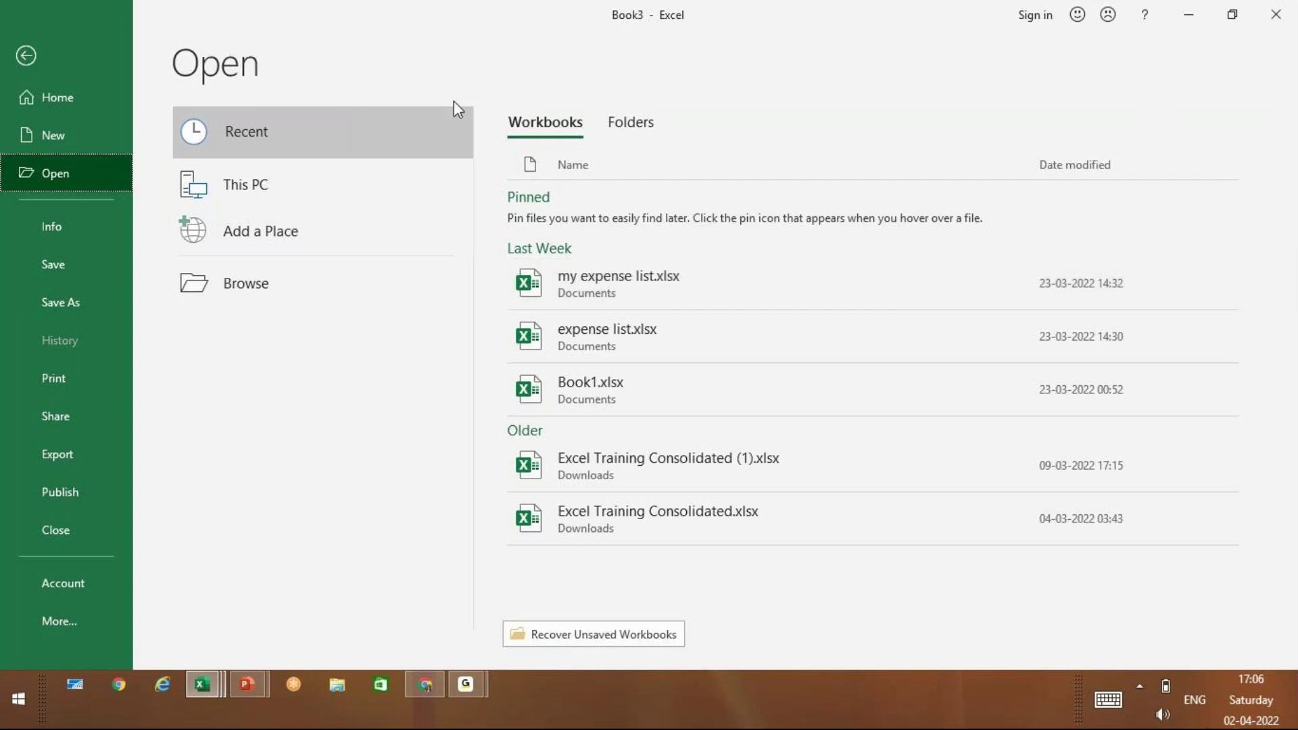
click(79, 225)
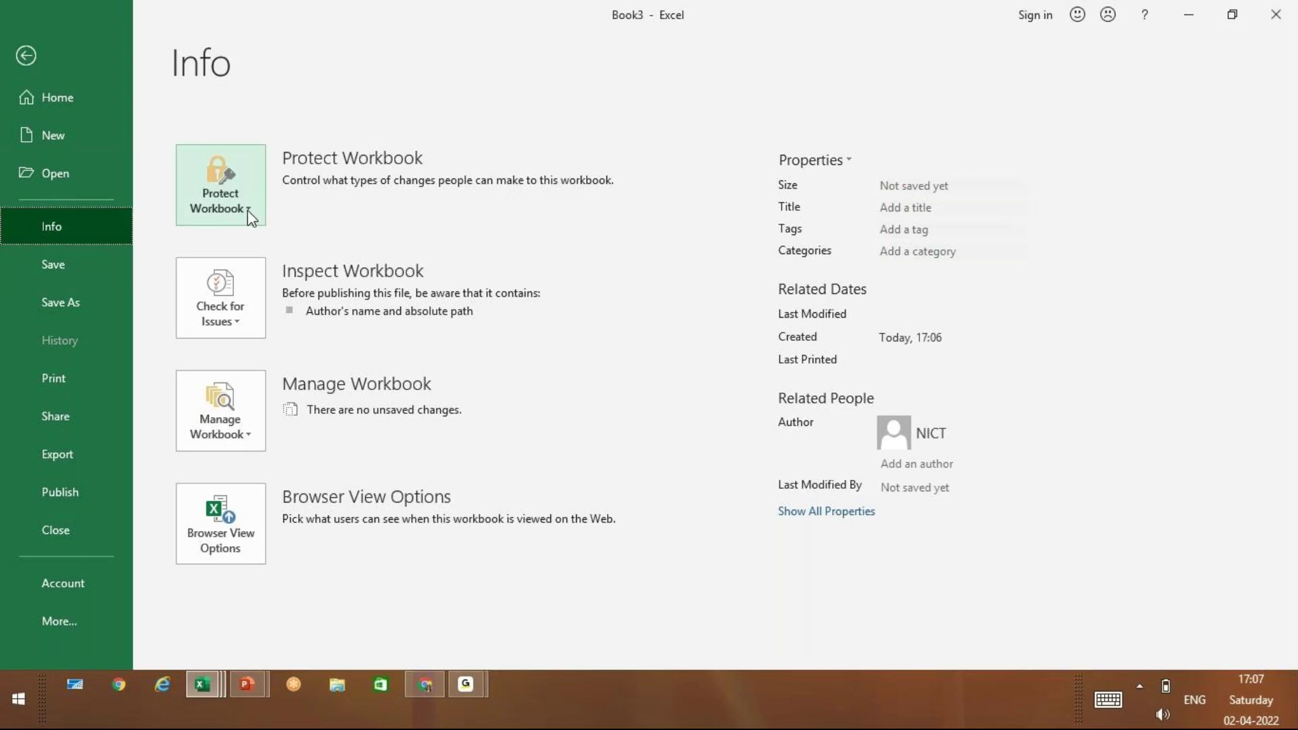
Choose Encrypt with Password from Book3's Protect Workbook options
click(247, 210)
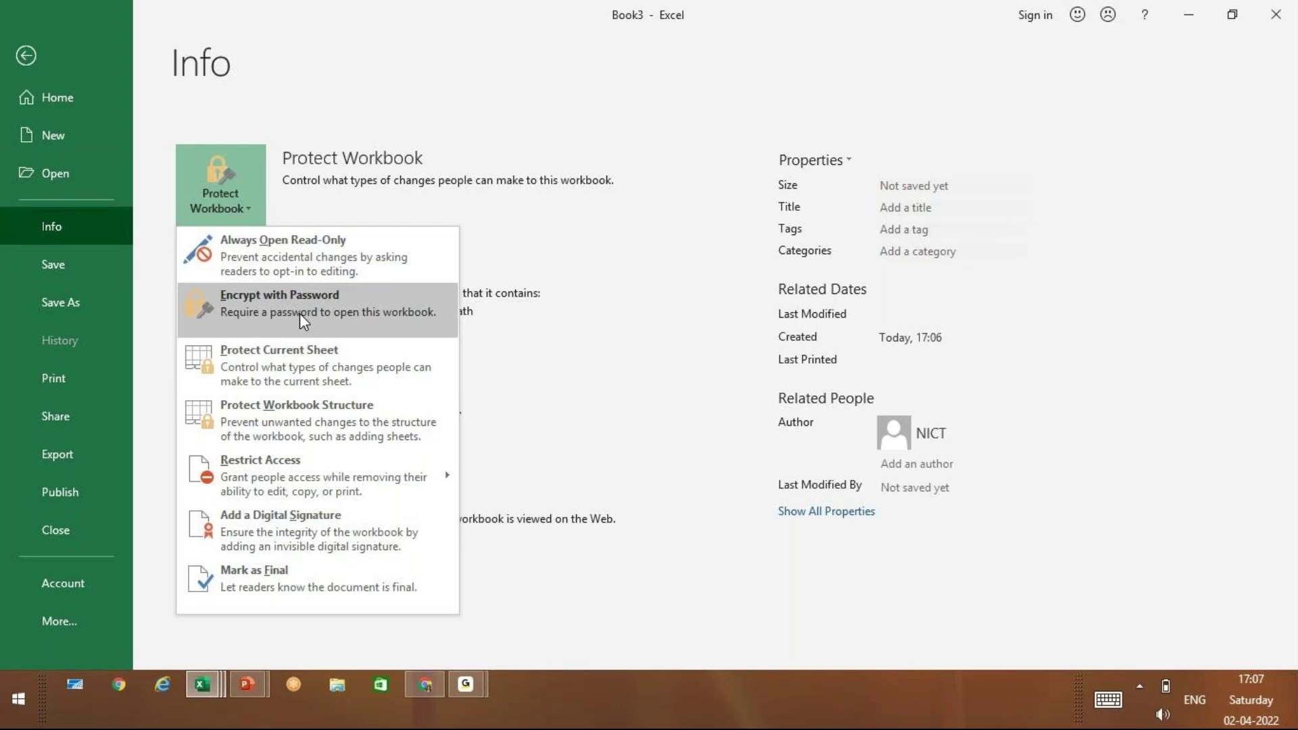
click(299, 314)
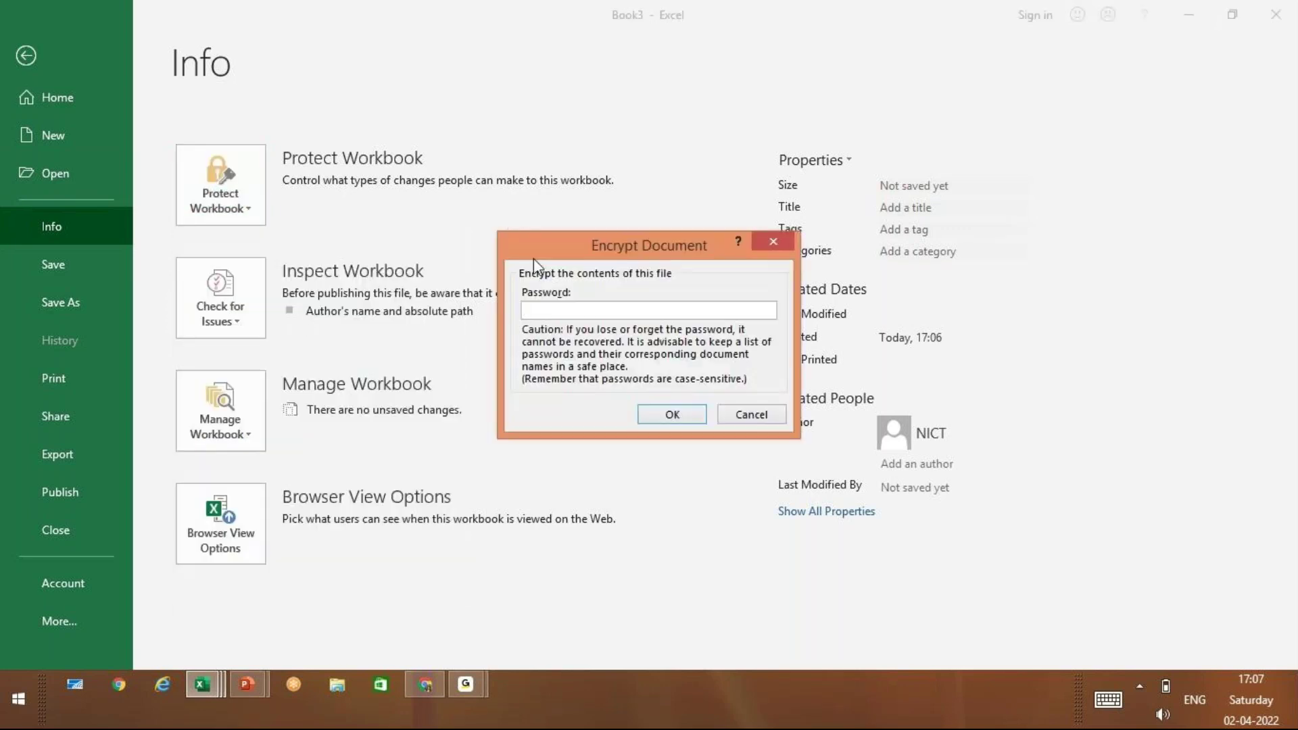
Encrypt Book3 with a password, entering and confirming it, then show the Save As locations
drag(534, 243, 337, 140)
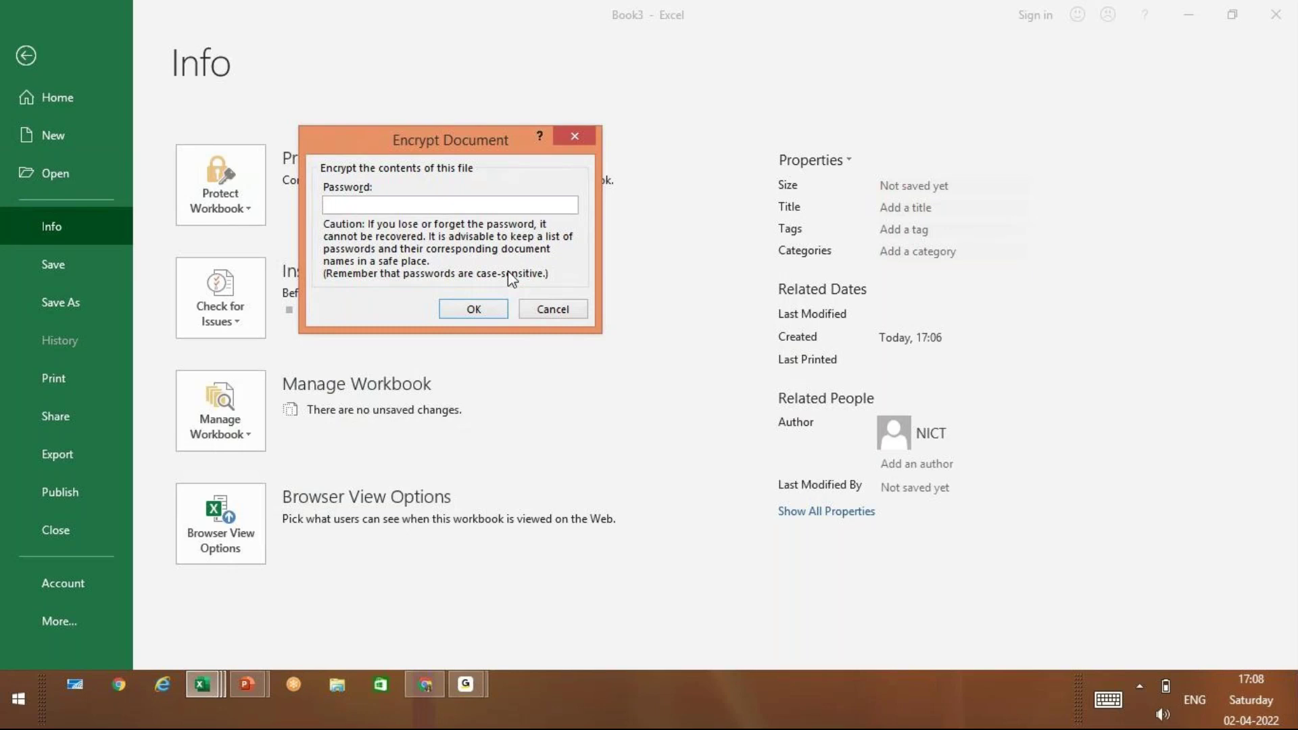
text(1234)
click(474, 311)
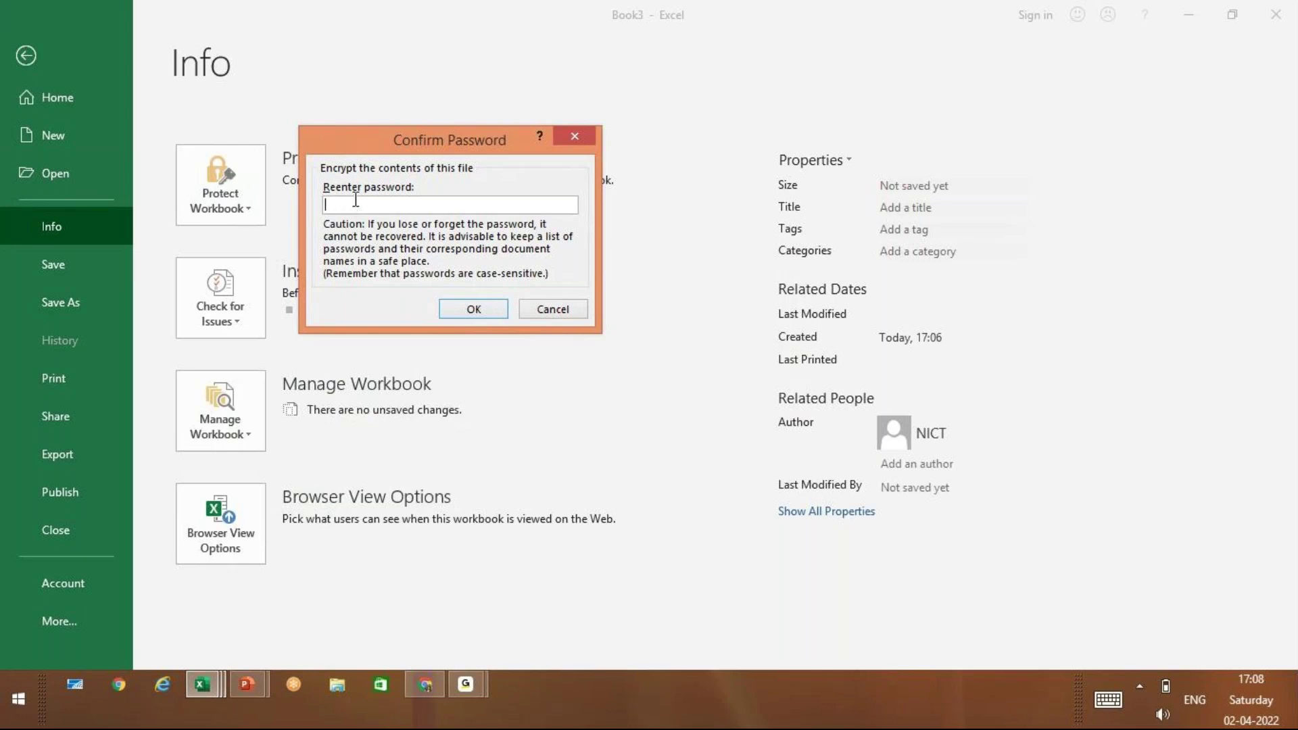
text(1234)
click(488, 313)
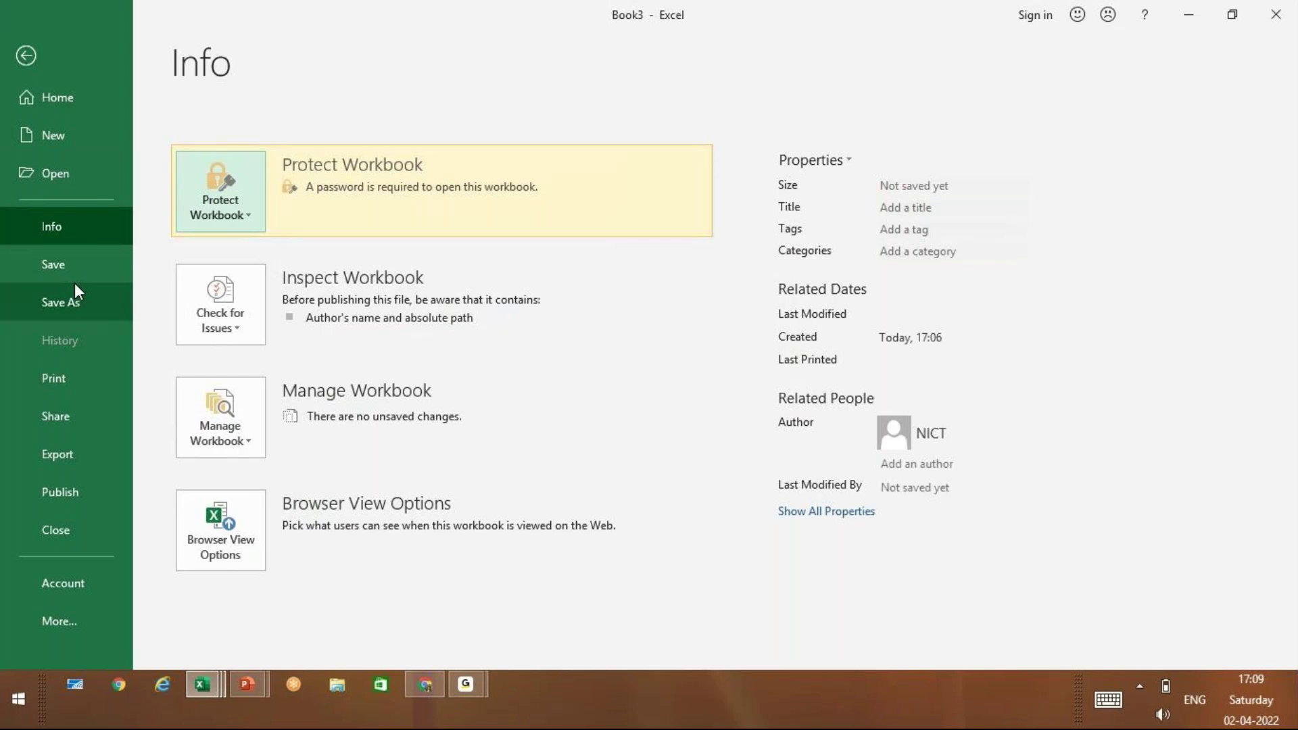
click(74, 275)
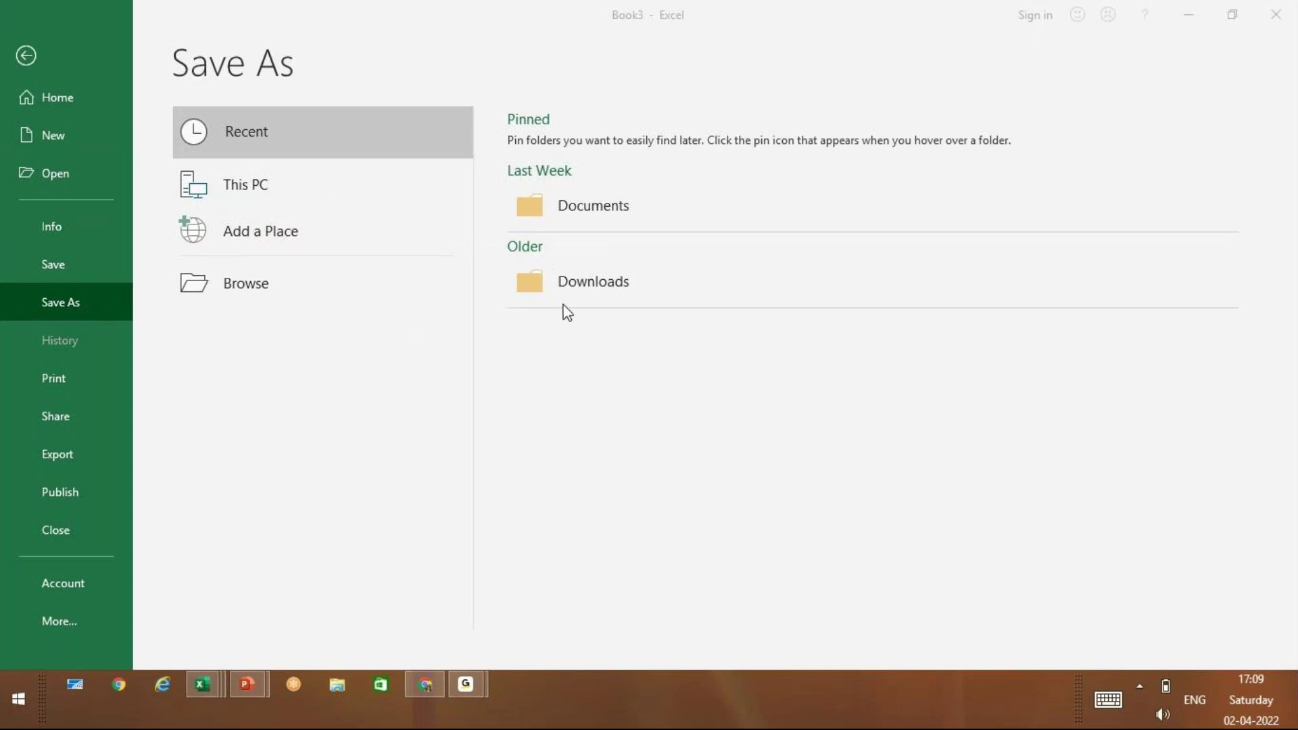
Save the protected workbook to the Desktop as MCC BOOK1.xlsx
click(264, 188)
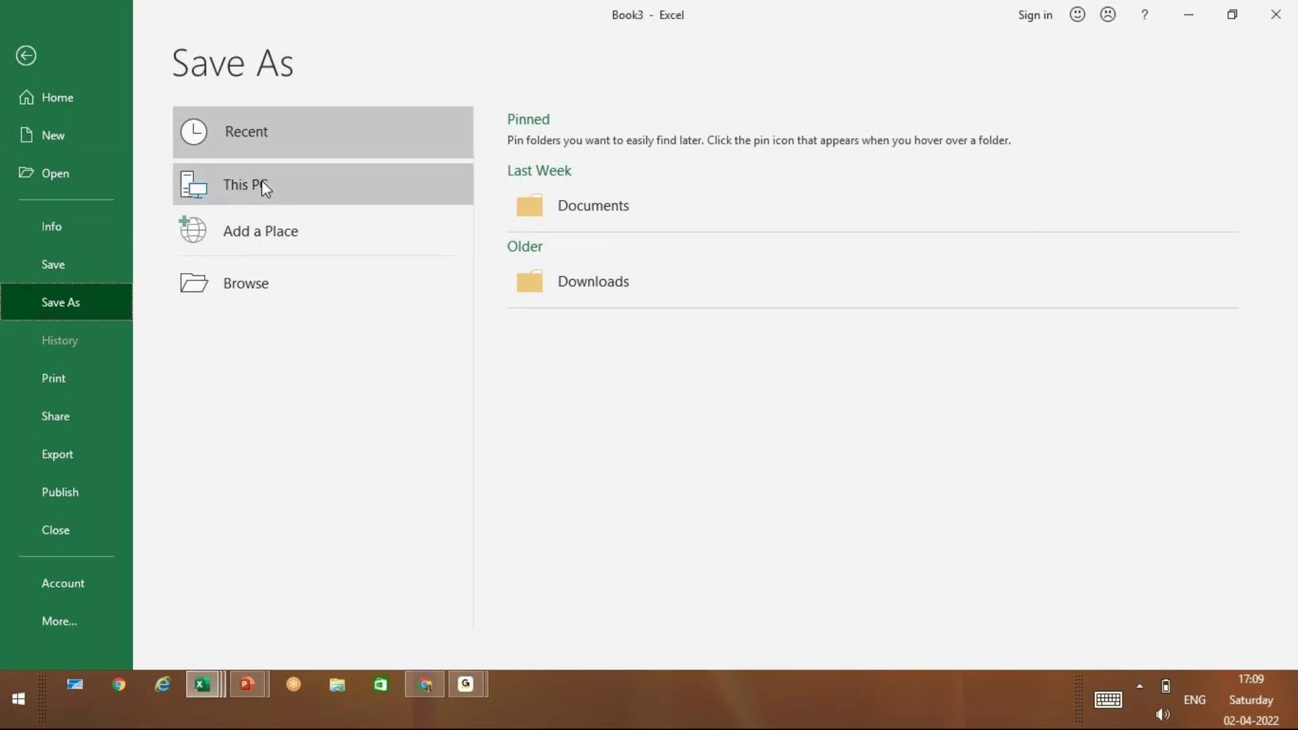
click(261, 183)
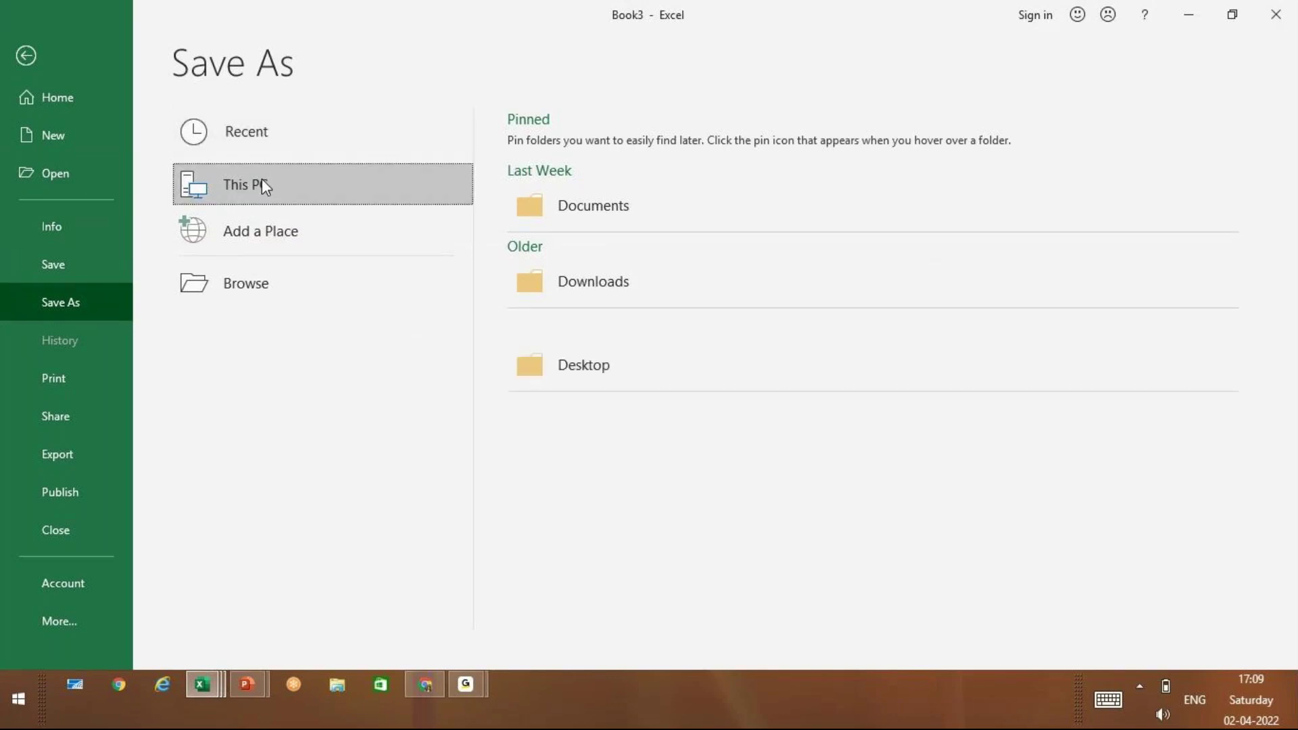
click(598, 354)
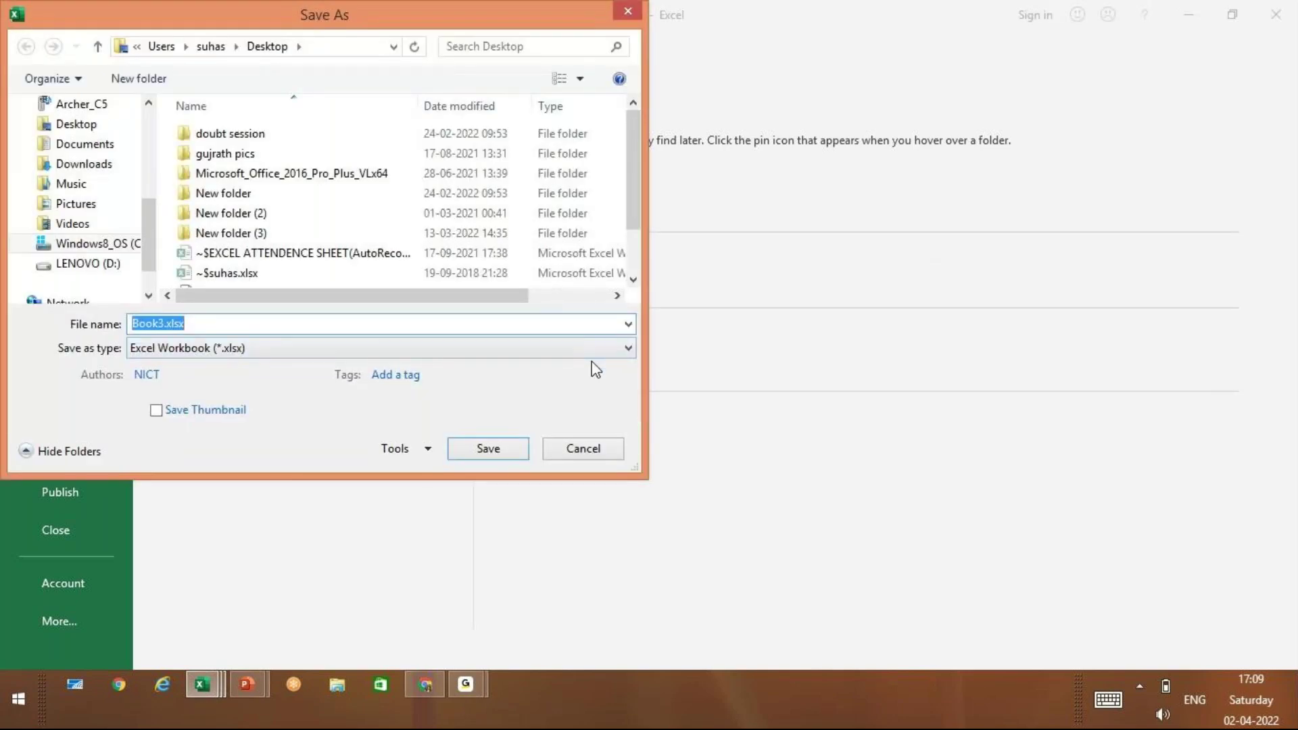
text(M)
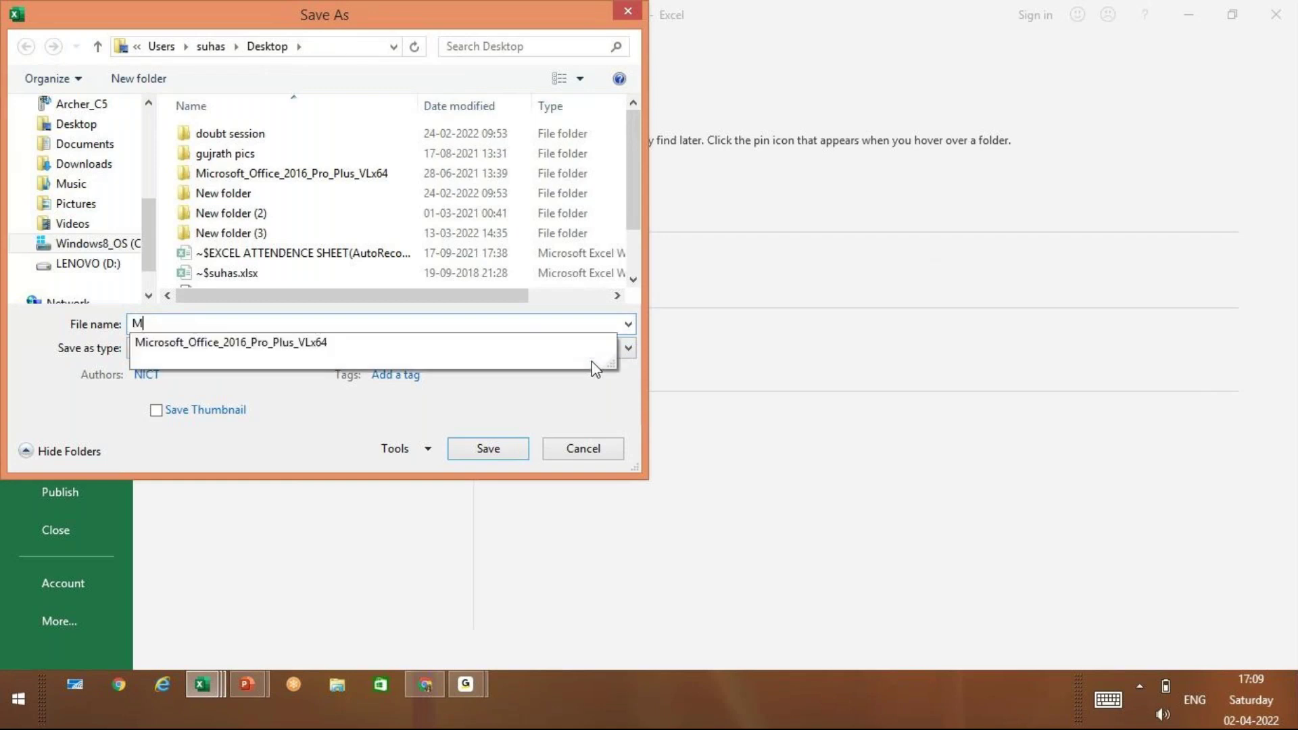
text(CC BOOK1)
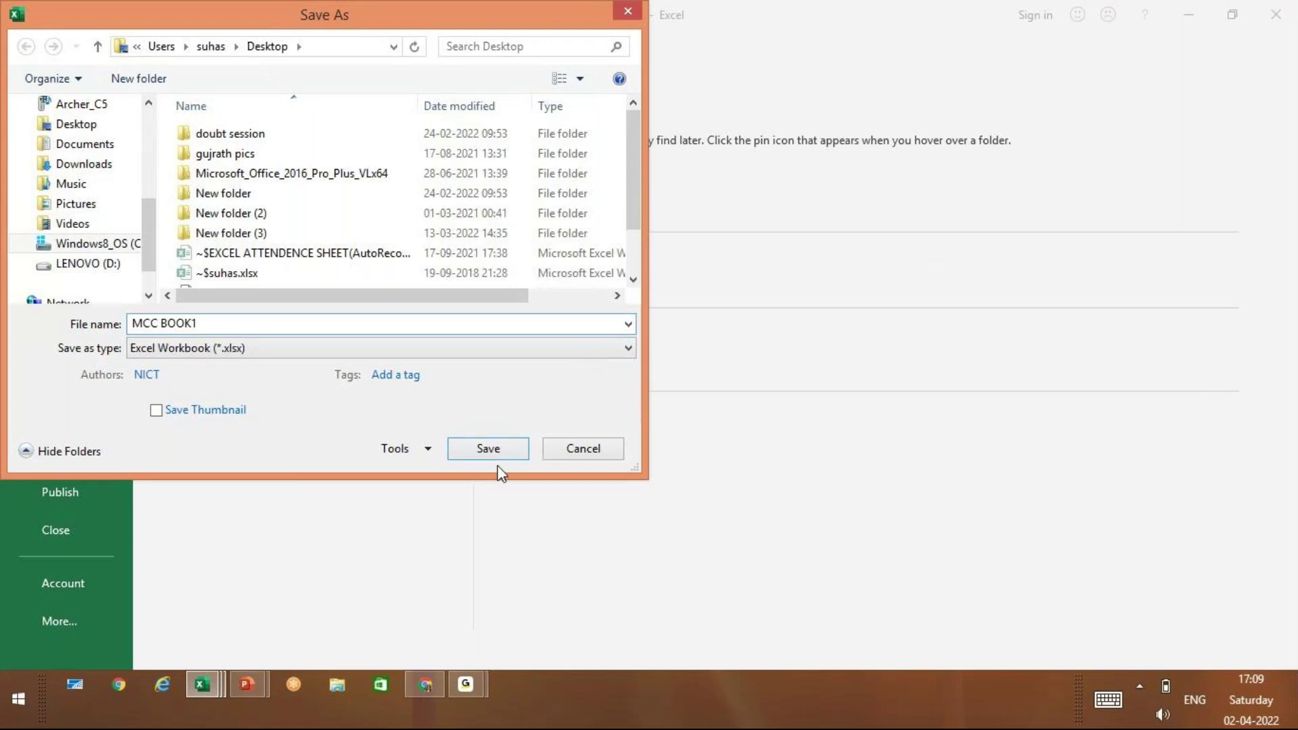
click(494, 449)
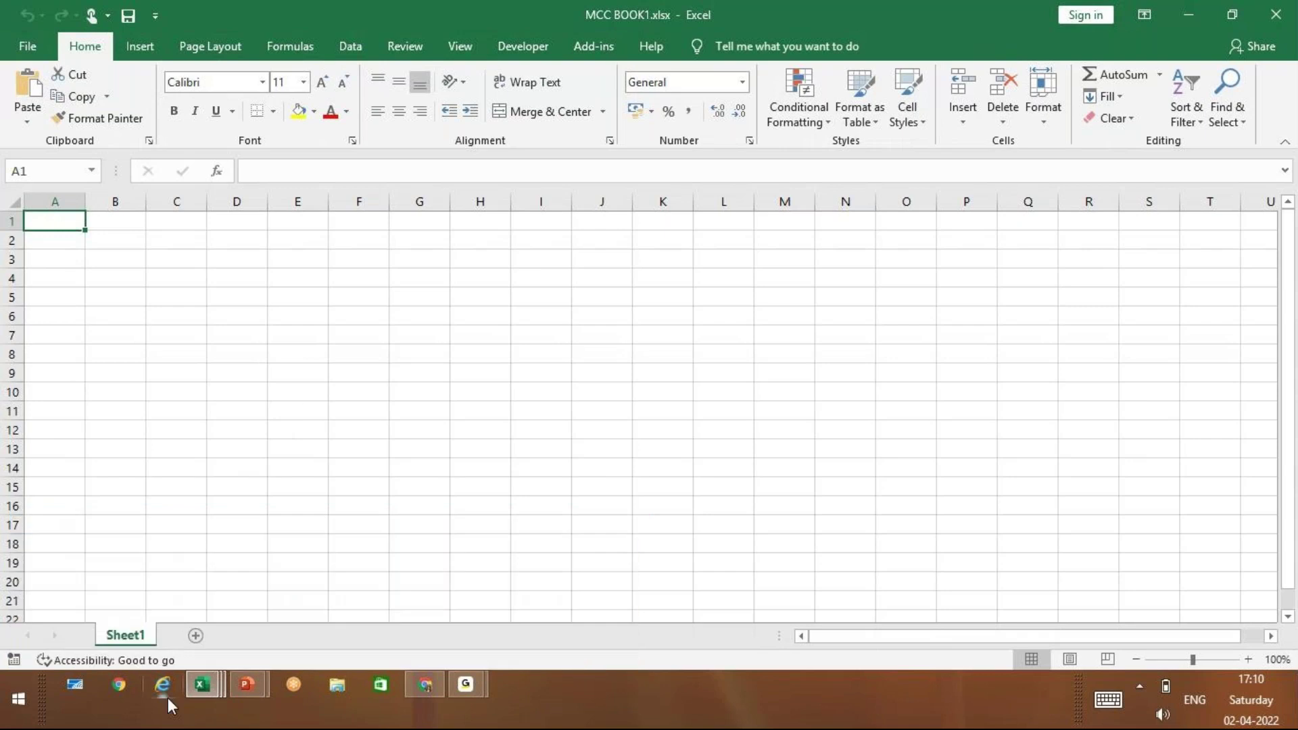
Close the Book1 and Book2 workbooks, plus a newly created blank Book4
click(210, 692)
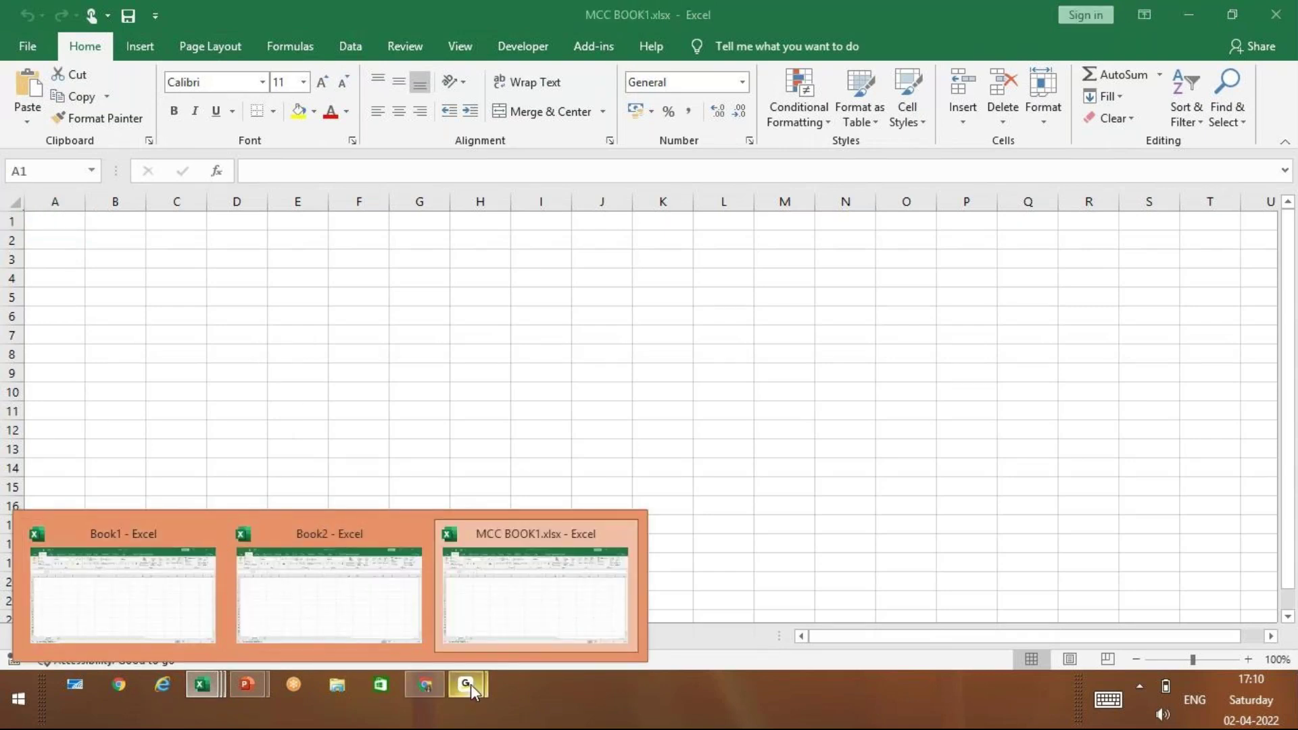
click(212, 530)
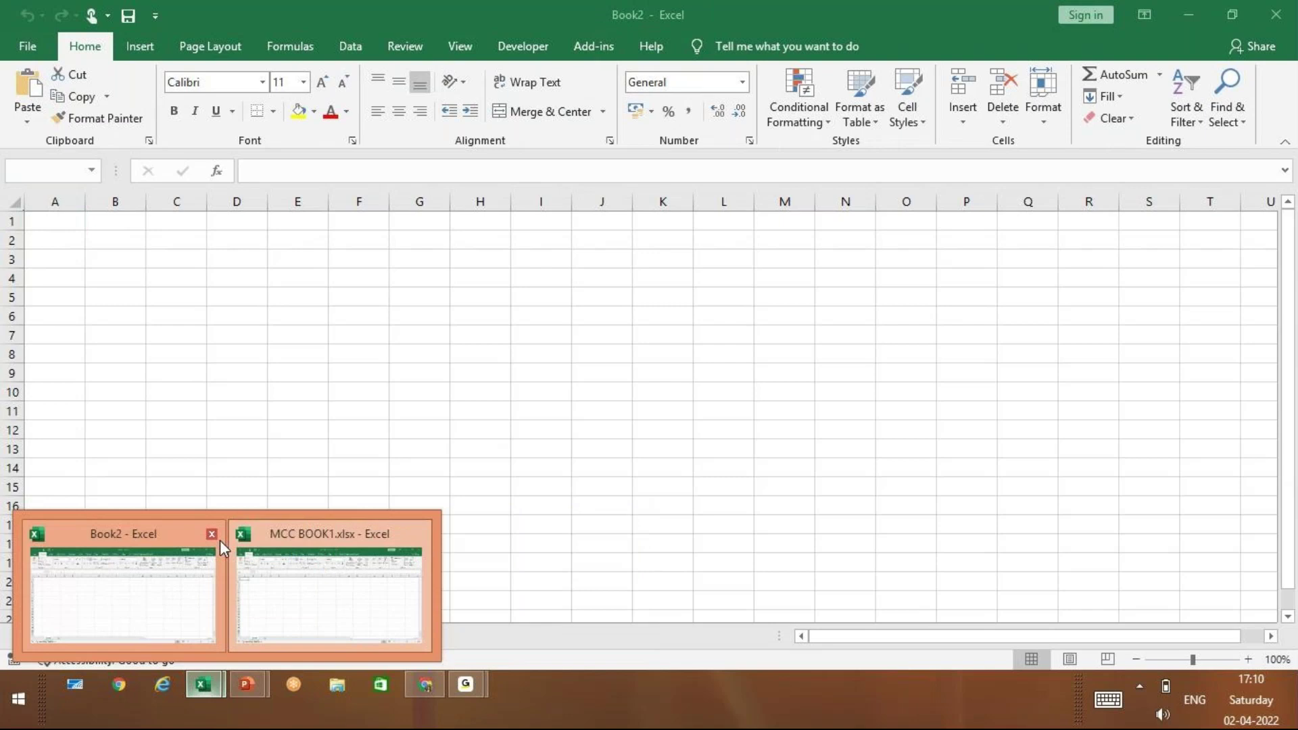
click(212, 534)
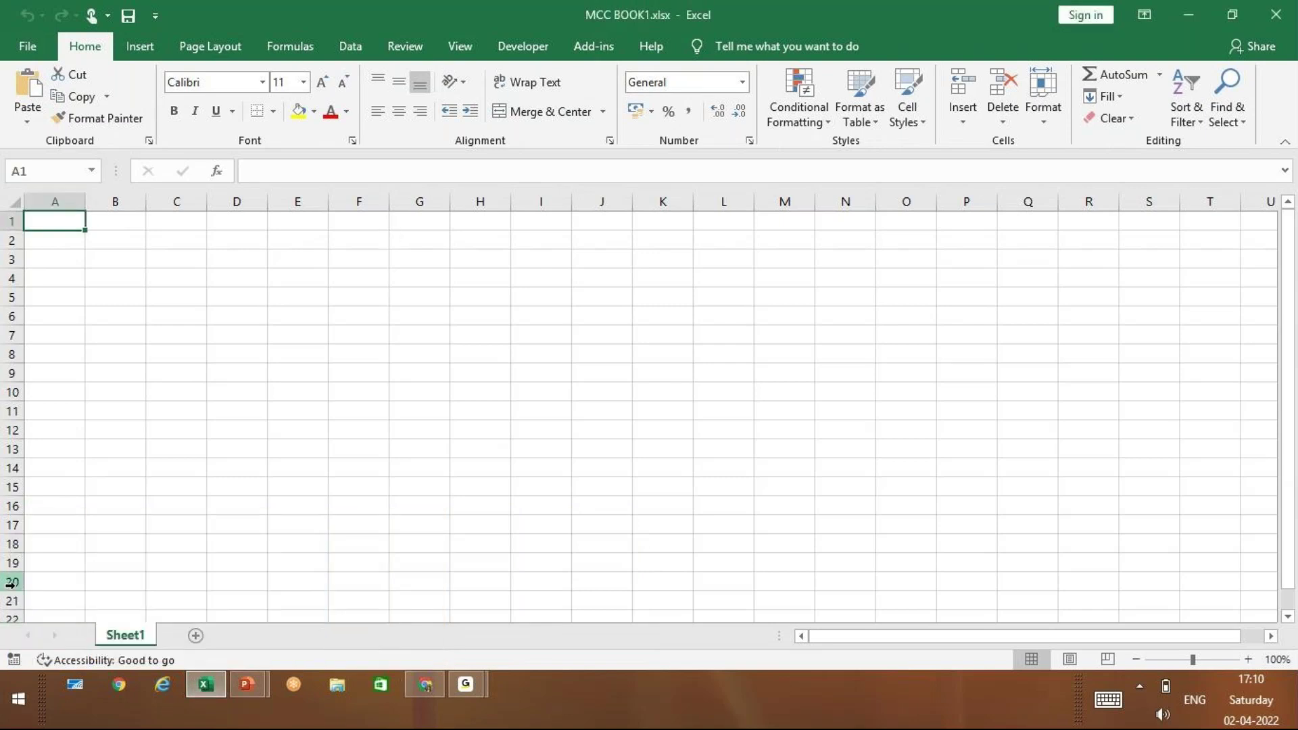
key(ctrl+n)
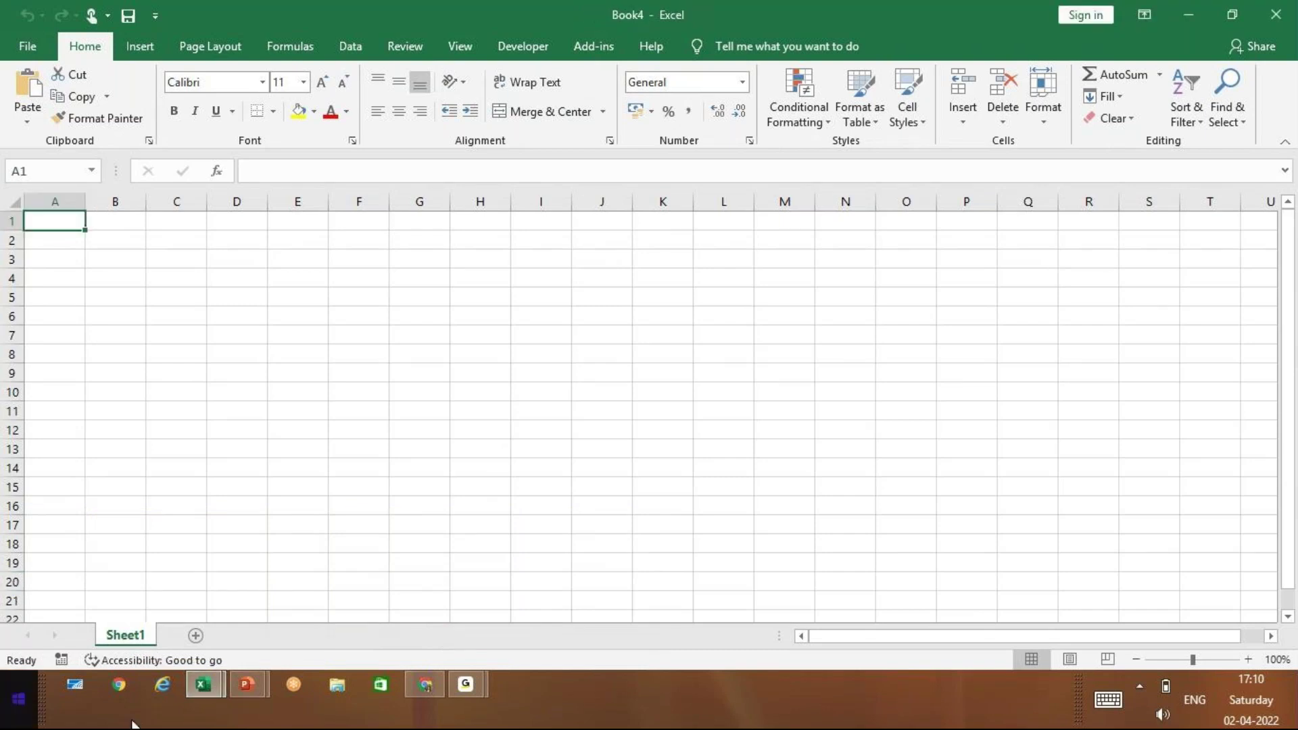
click(1278, 12)
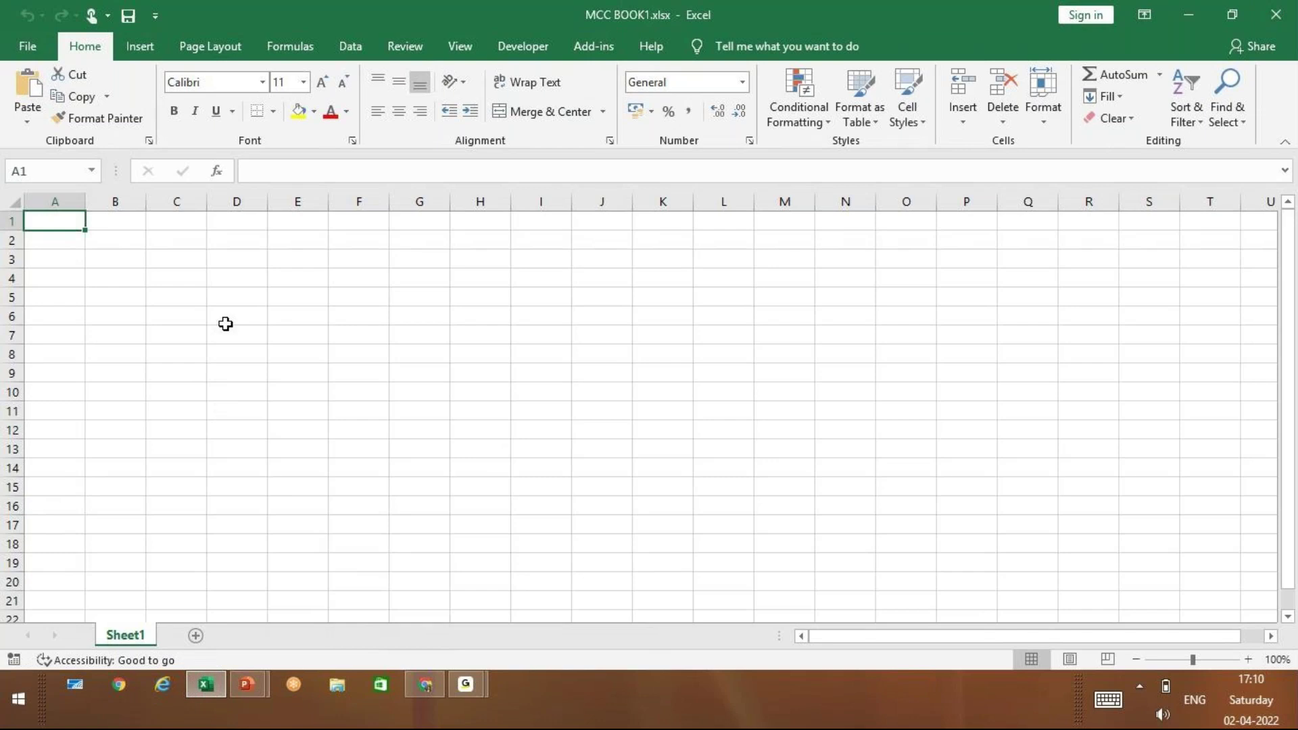
Close MCC BOOK1 and Excel, then minimize PowerPoint to show the desktop
click(193, 317)
click(79, 225)
click(921, 46)
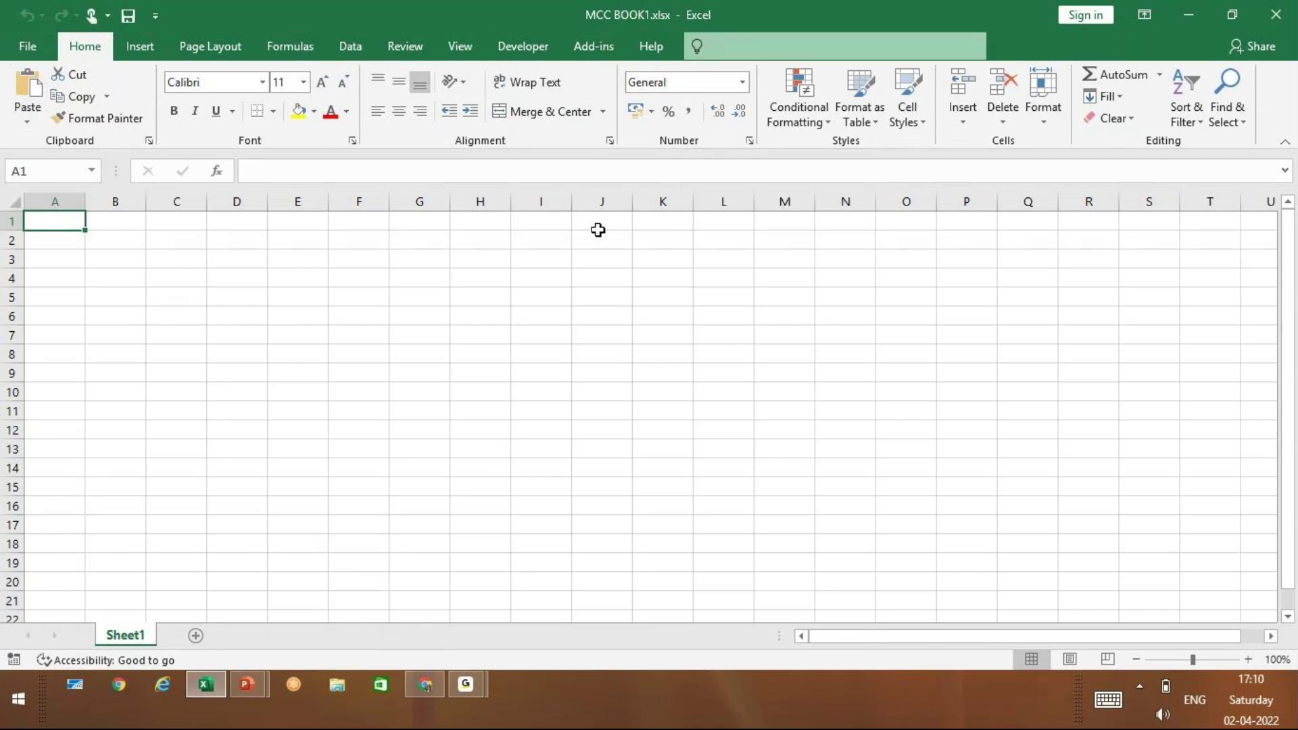
click(1280, 15)
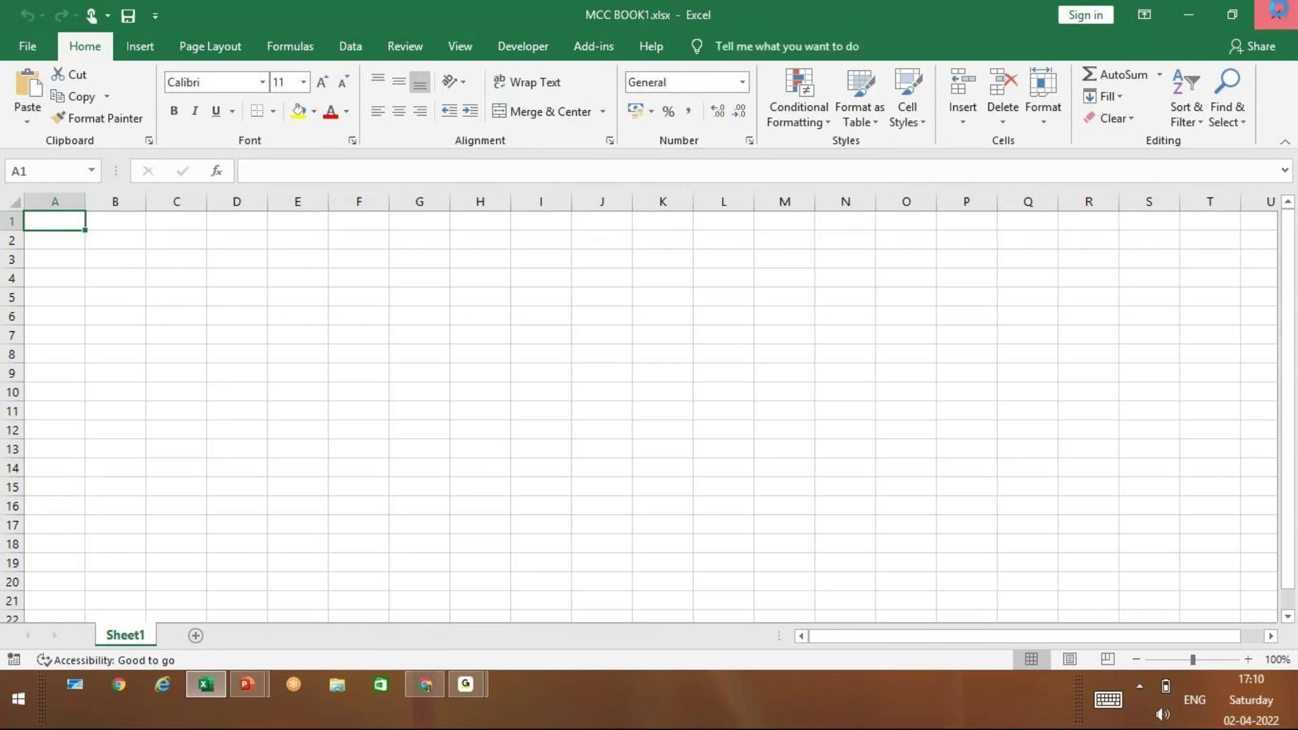
click(1189, 15)
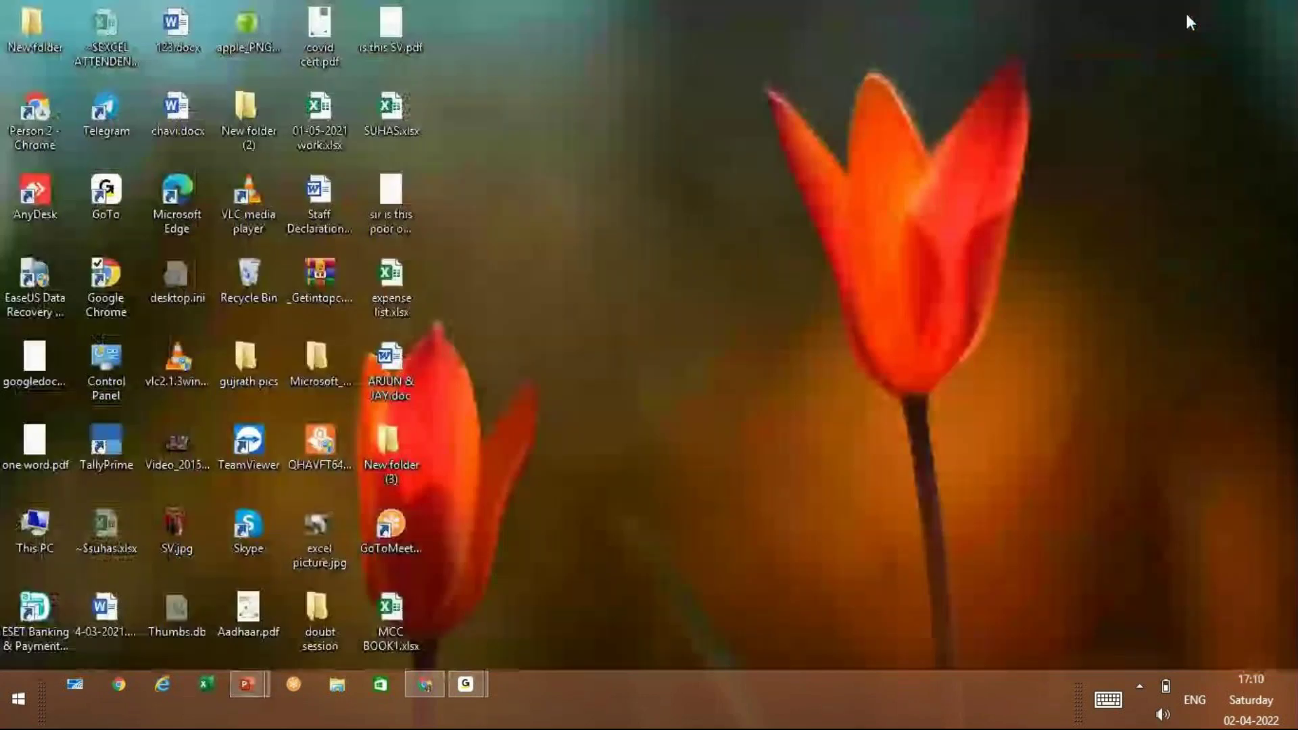
Reopen MCC BOOK1.xlsx from the desktop, unlock it with its password, then close Excel
double_click(407, 619)
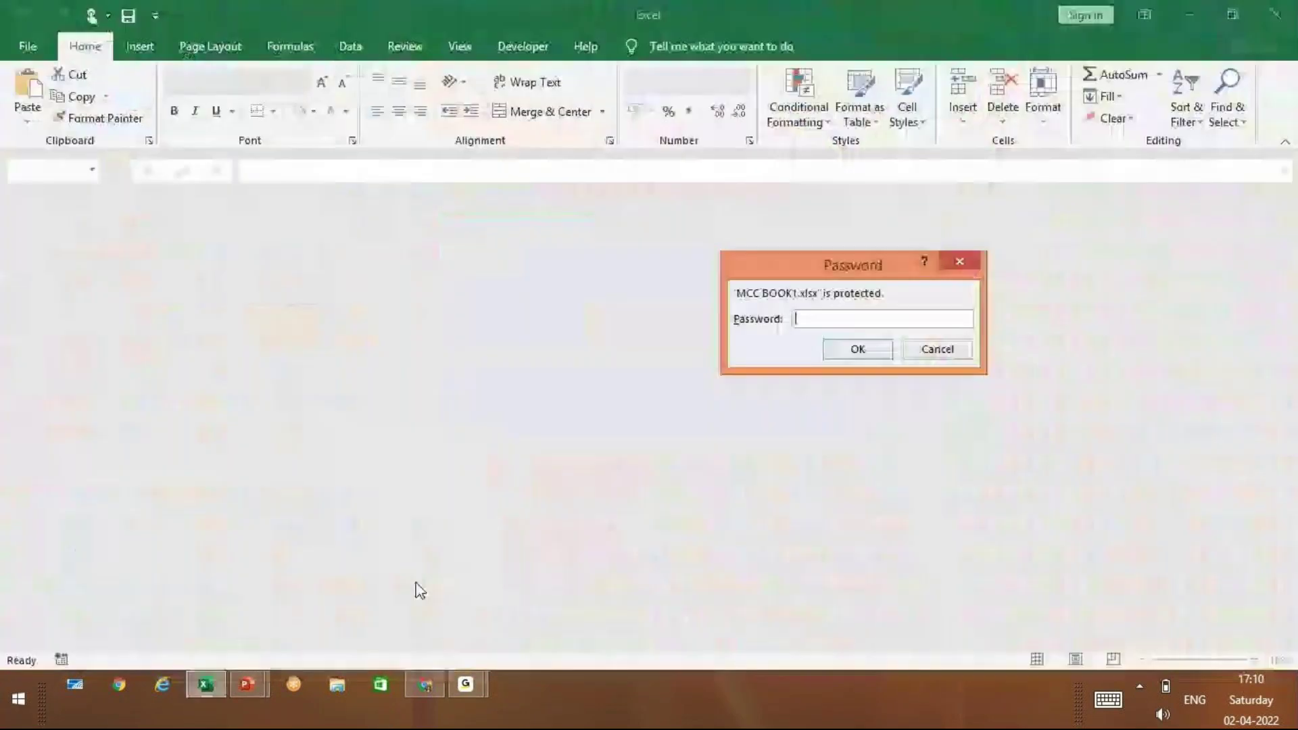
drag(850, 261, 450, 261)
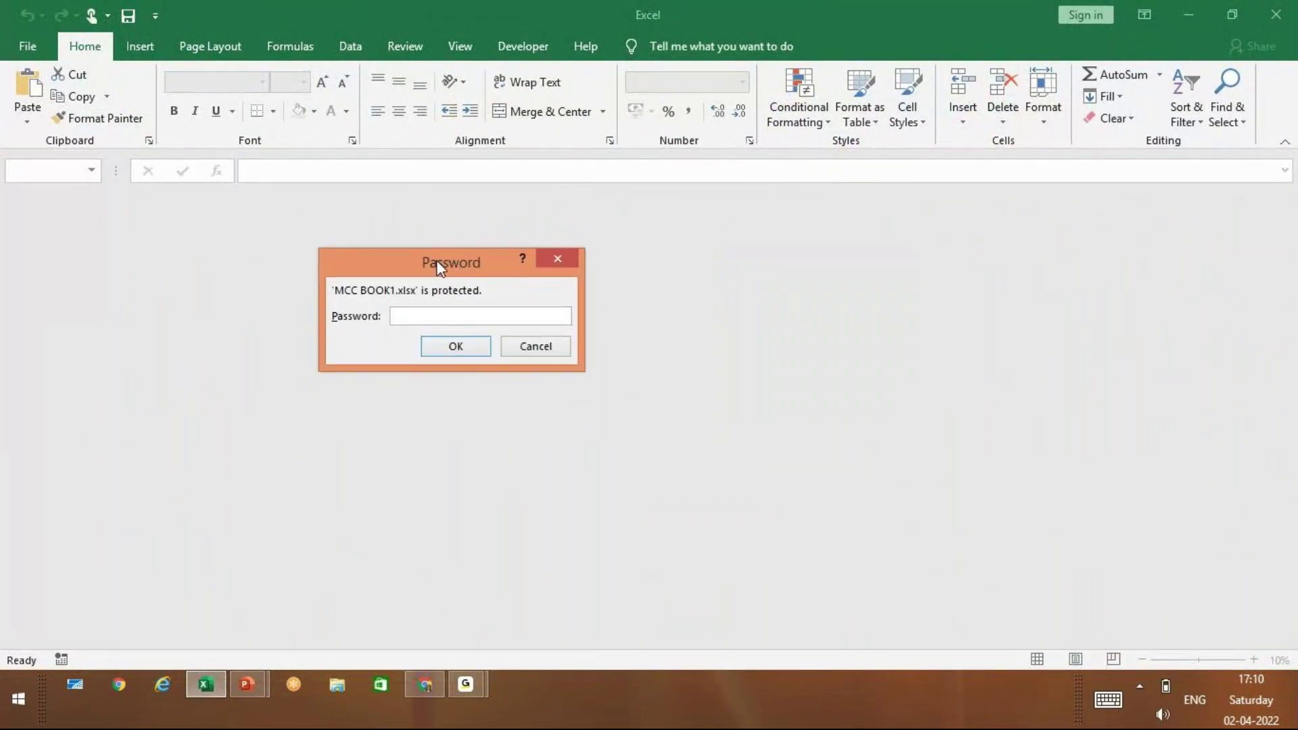
text(1234)
key(Return)
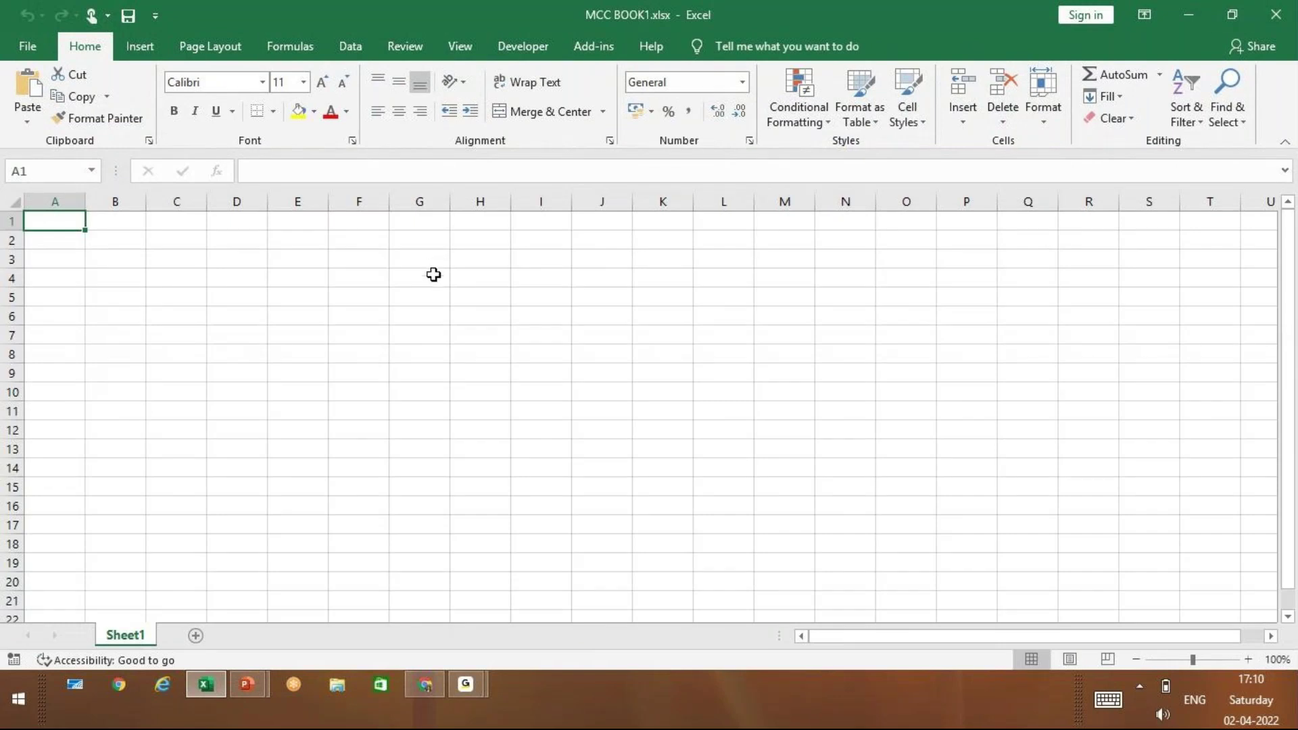
click(1277, 17)
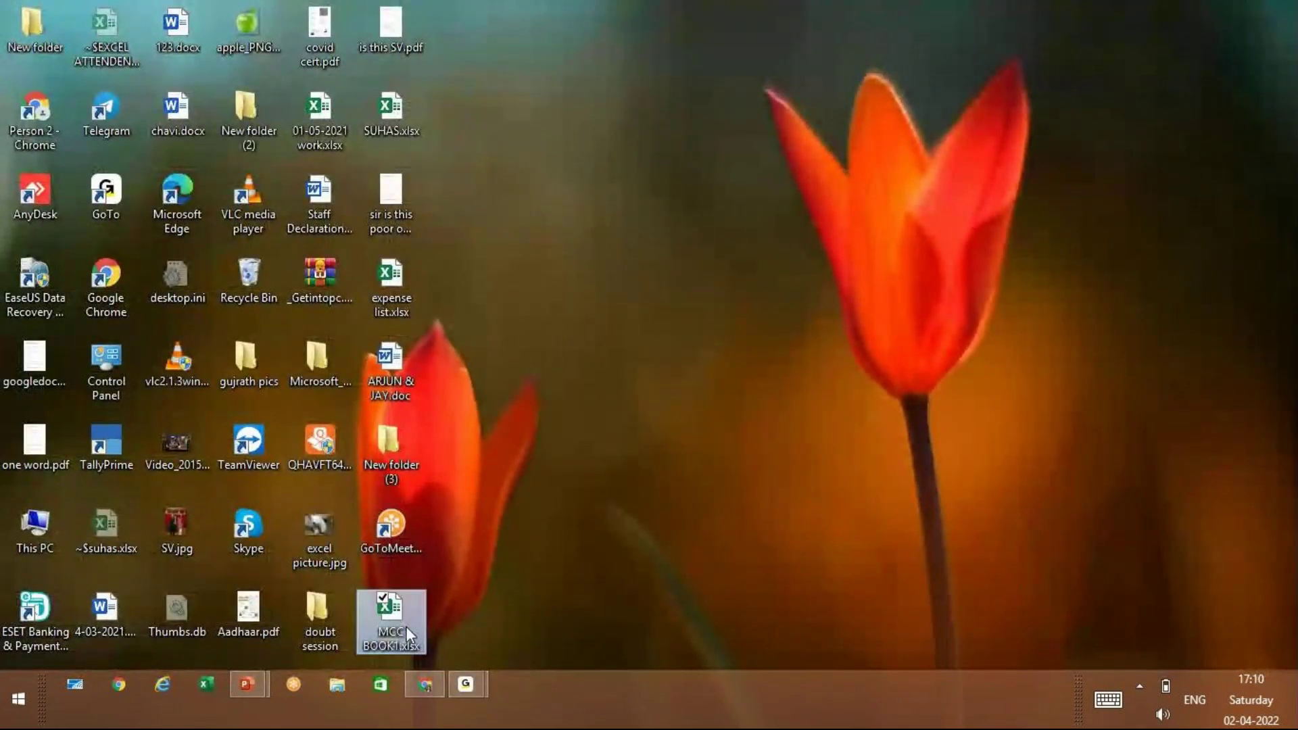
Reopen MCC BOOK1.xlsx and submit an incorrect password at the prompt
double_click(407, 626)
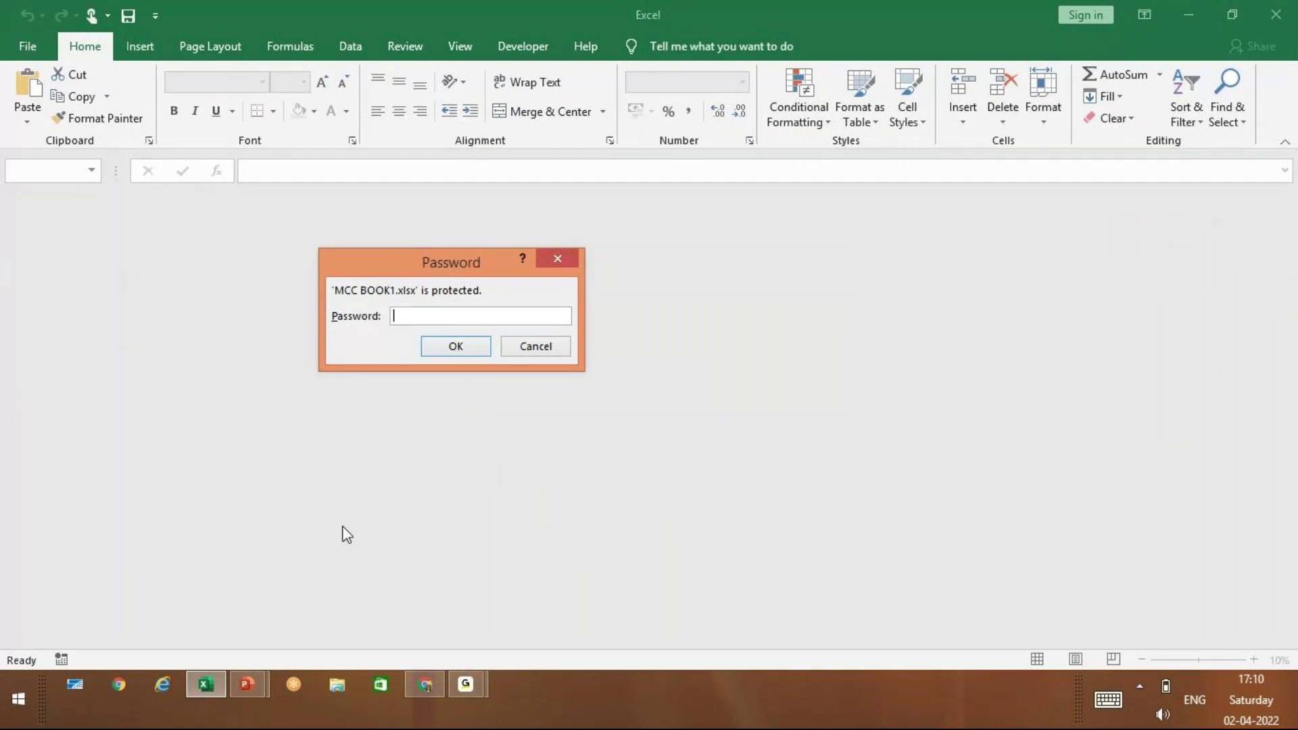
text(123)
click(455, 346)
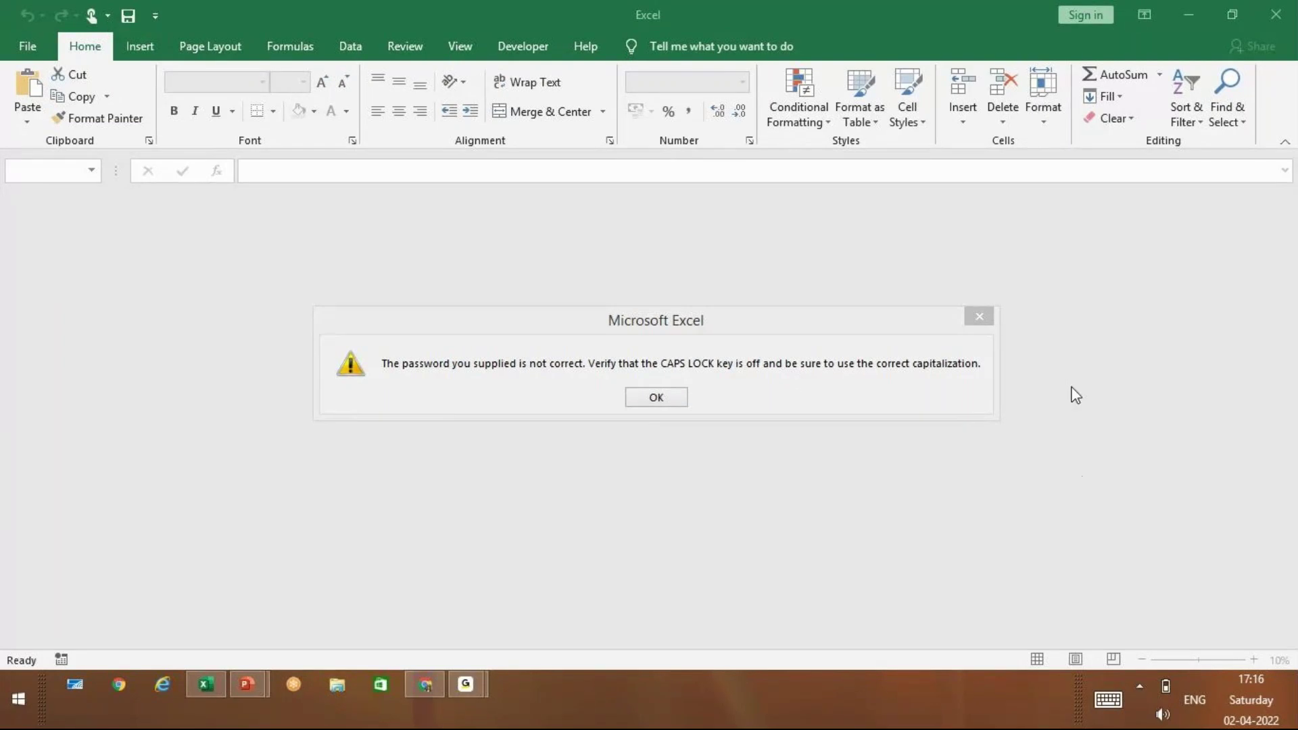
Dismiss the error, close Excel, and retry MCC BOOK1.xlsx with another wrong two-character password
click(661, 397)
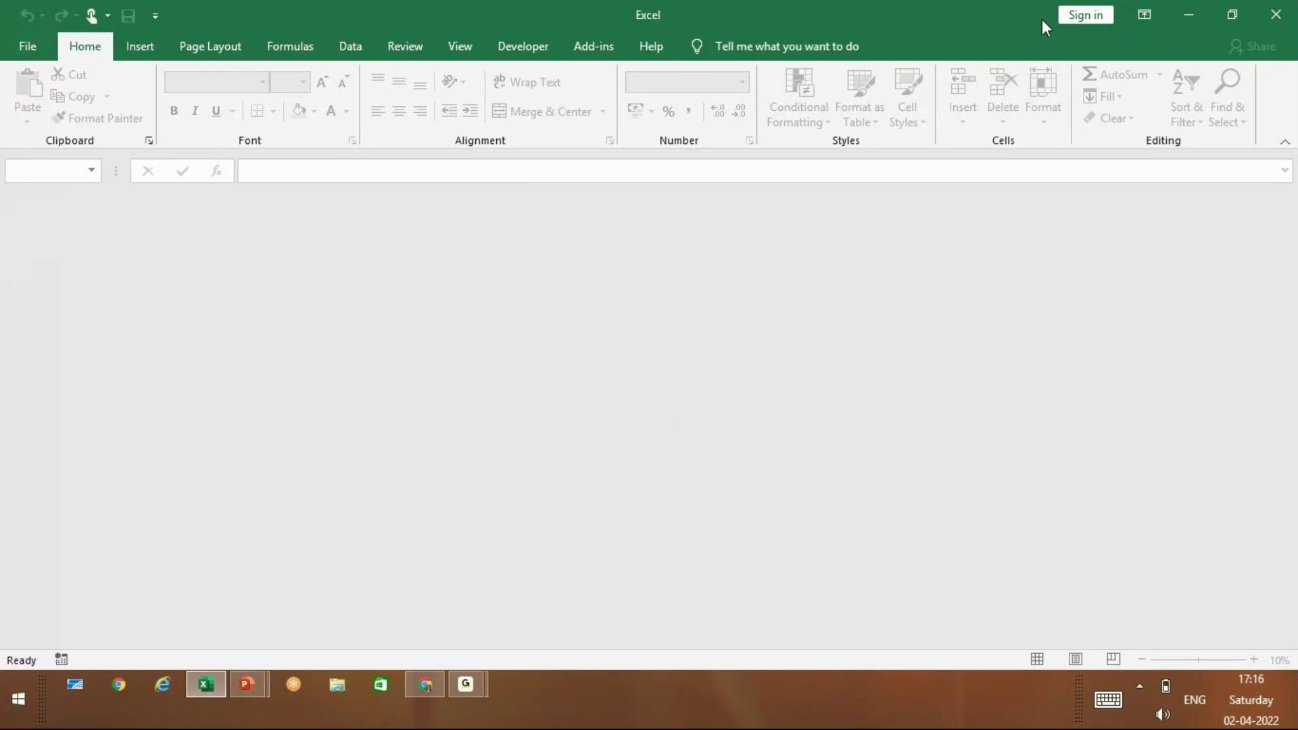
click(1278, 14)
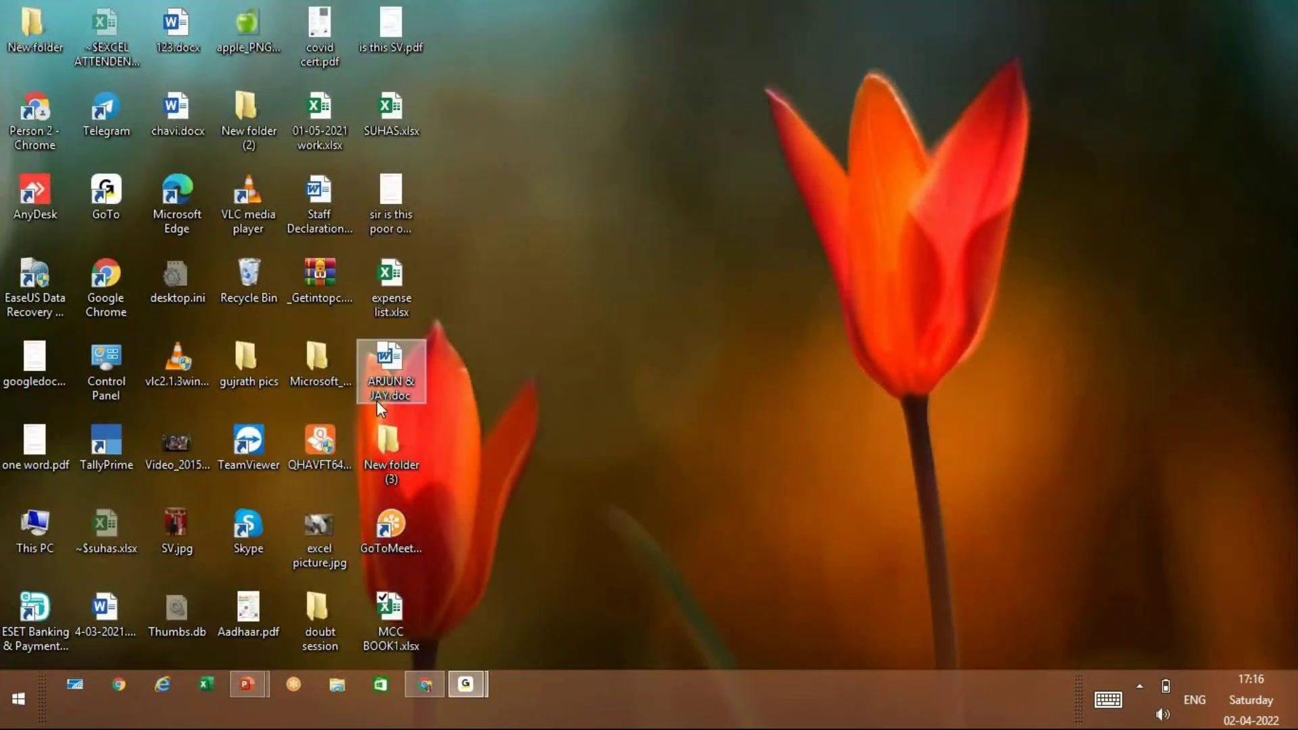
double_click(382, 619)
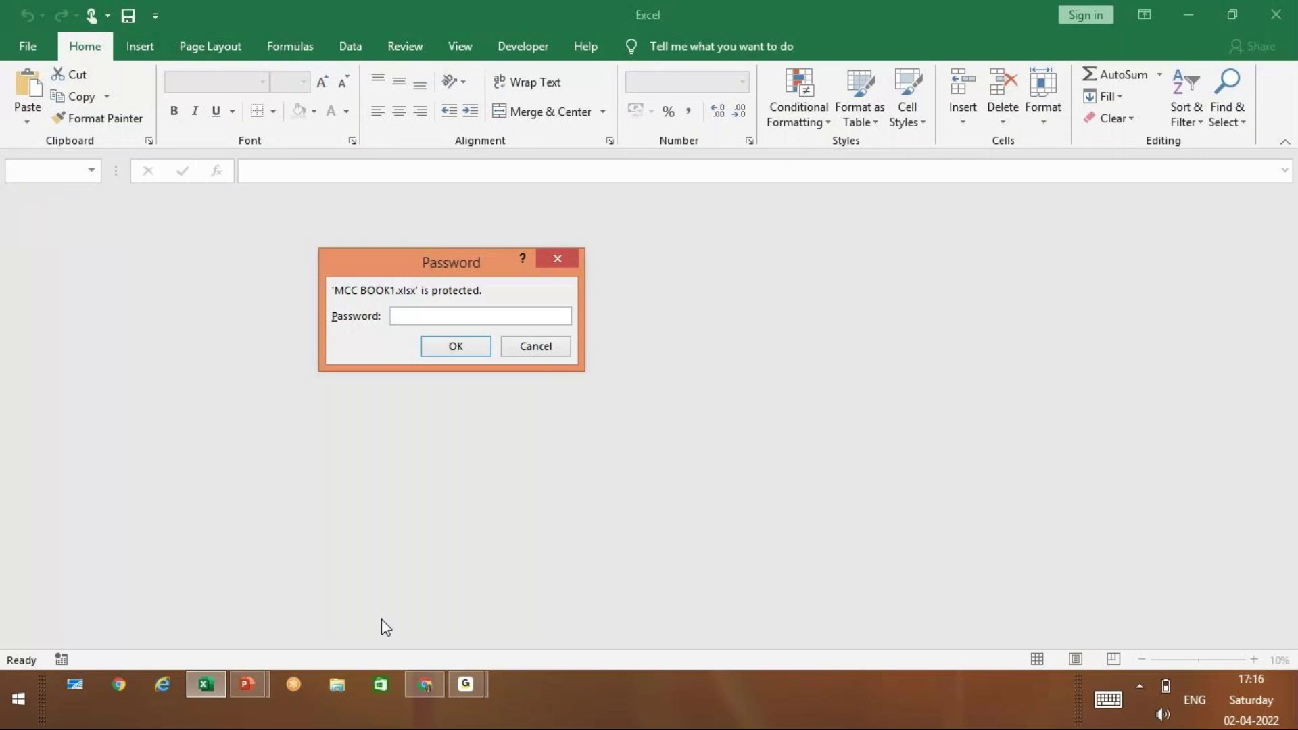
text(12)
key(Return)
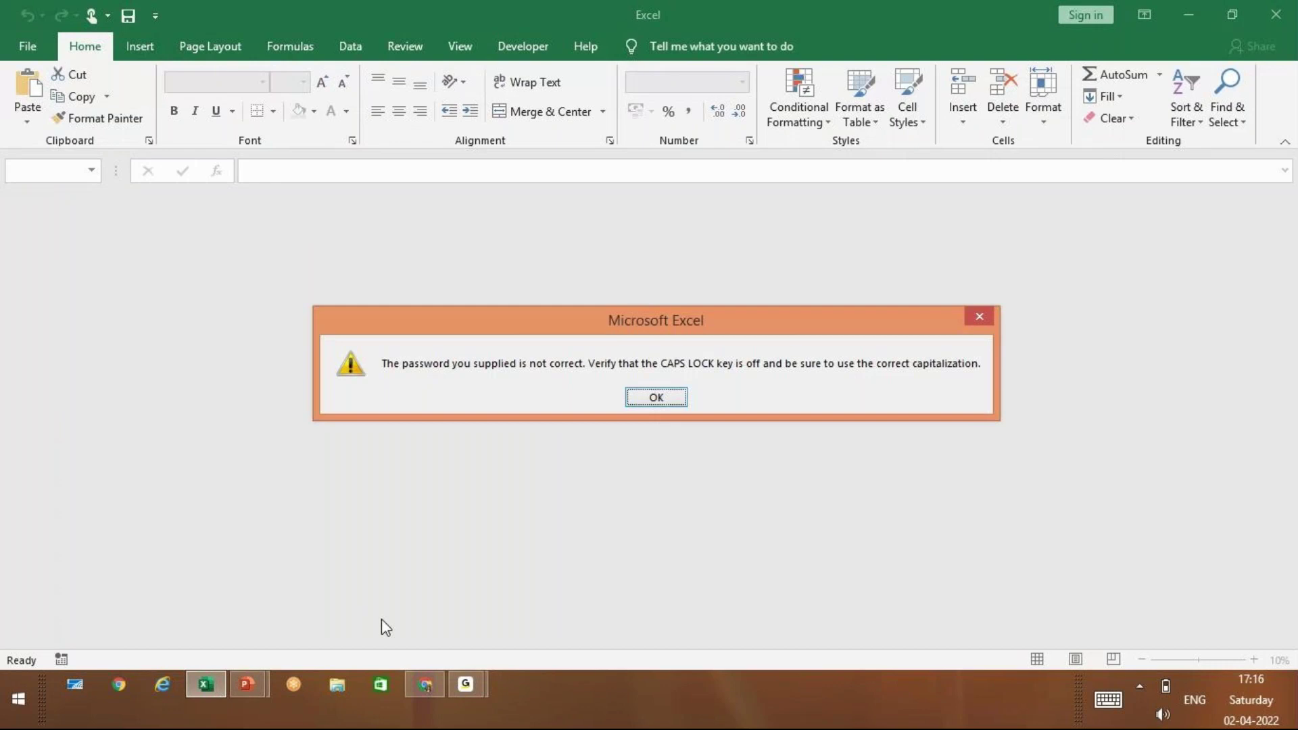
Dismiss the error and open MCC BOOK1.xlsx by entering its correct password
key(Return)
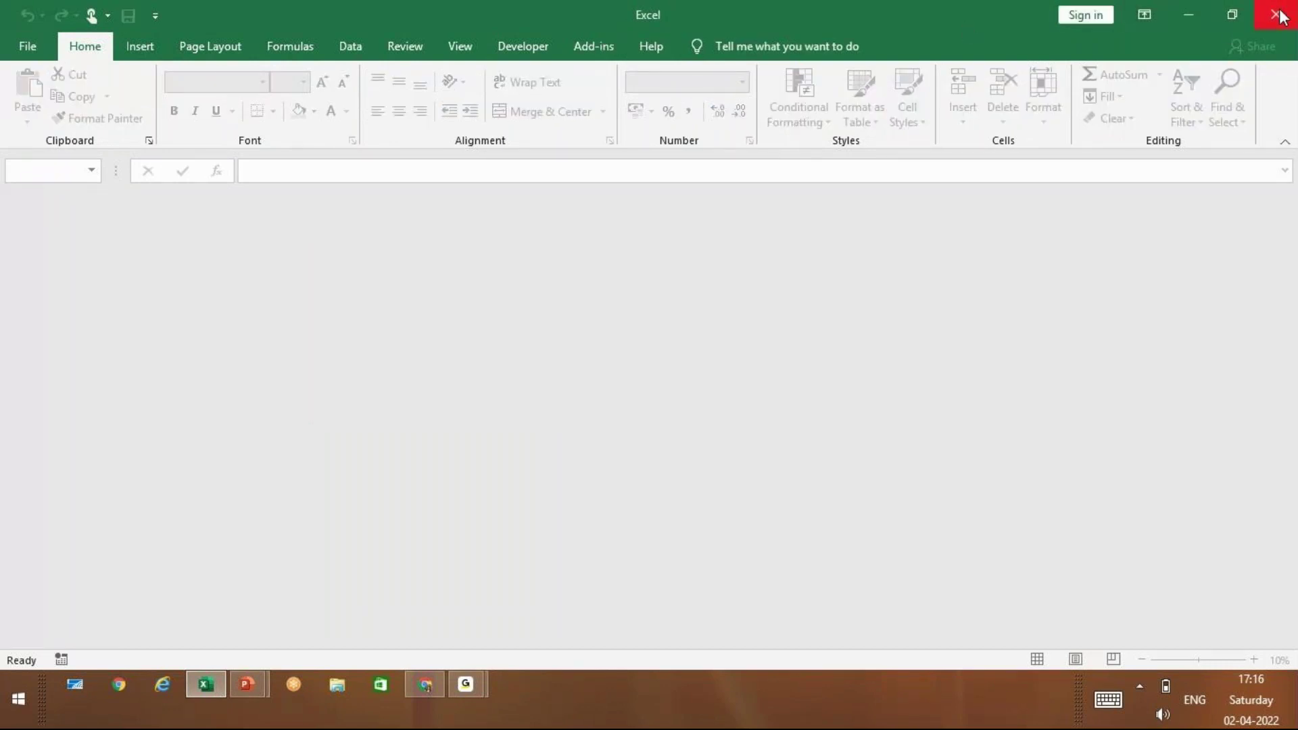
click(1280, 15)
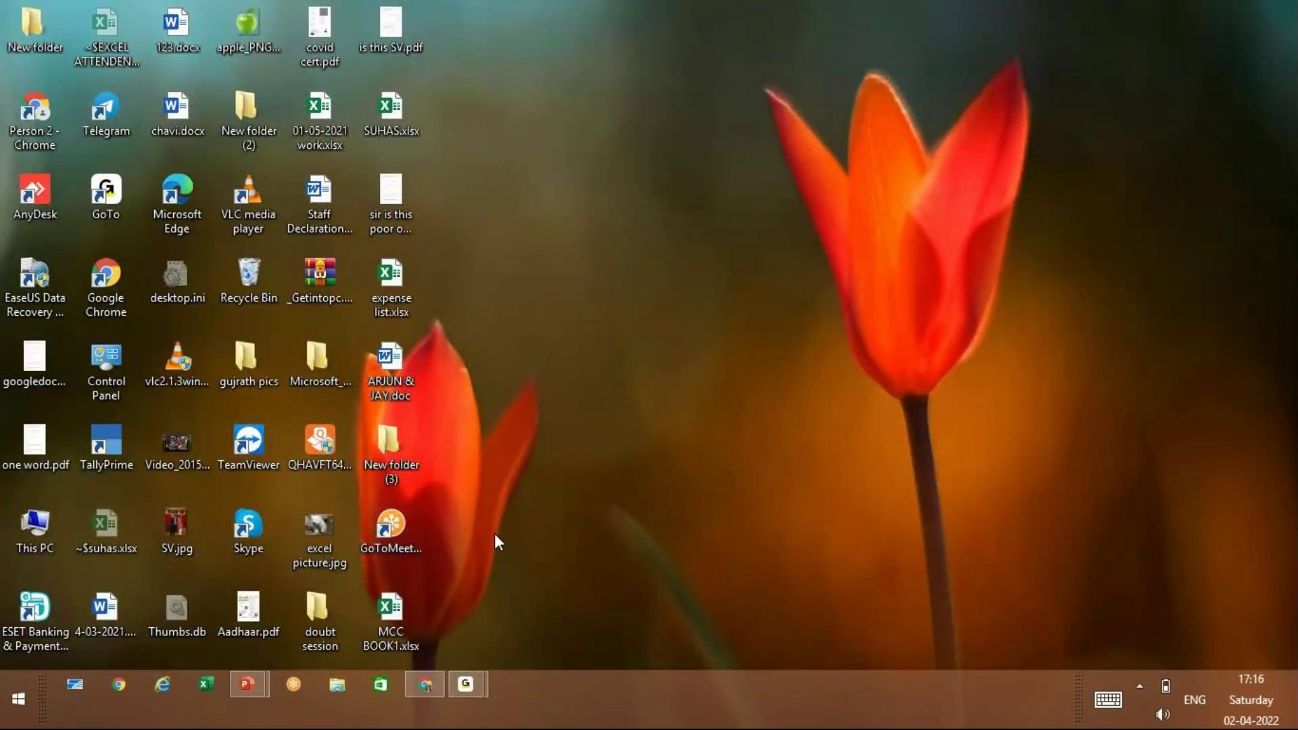
double_click(385, 611)
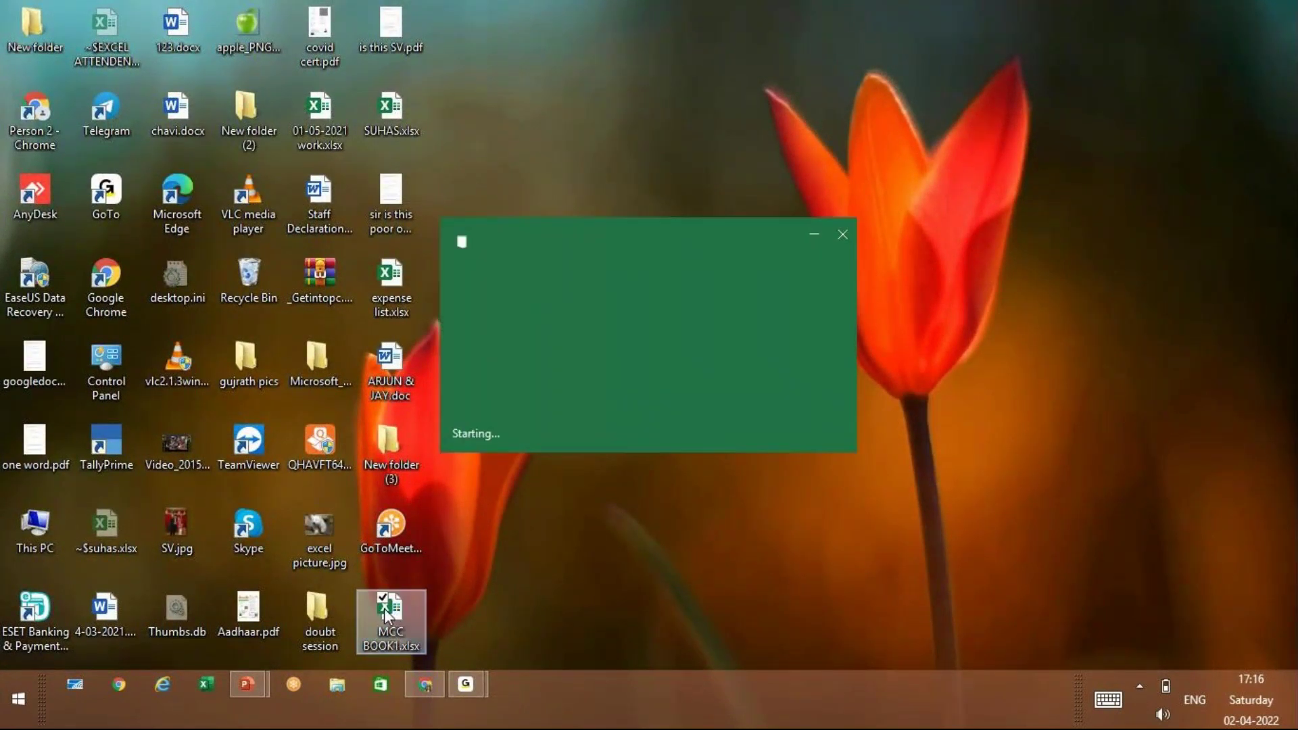
text(12345)
key(Return)
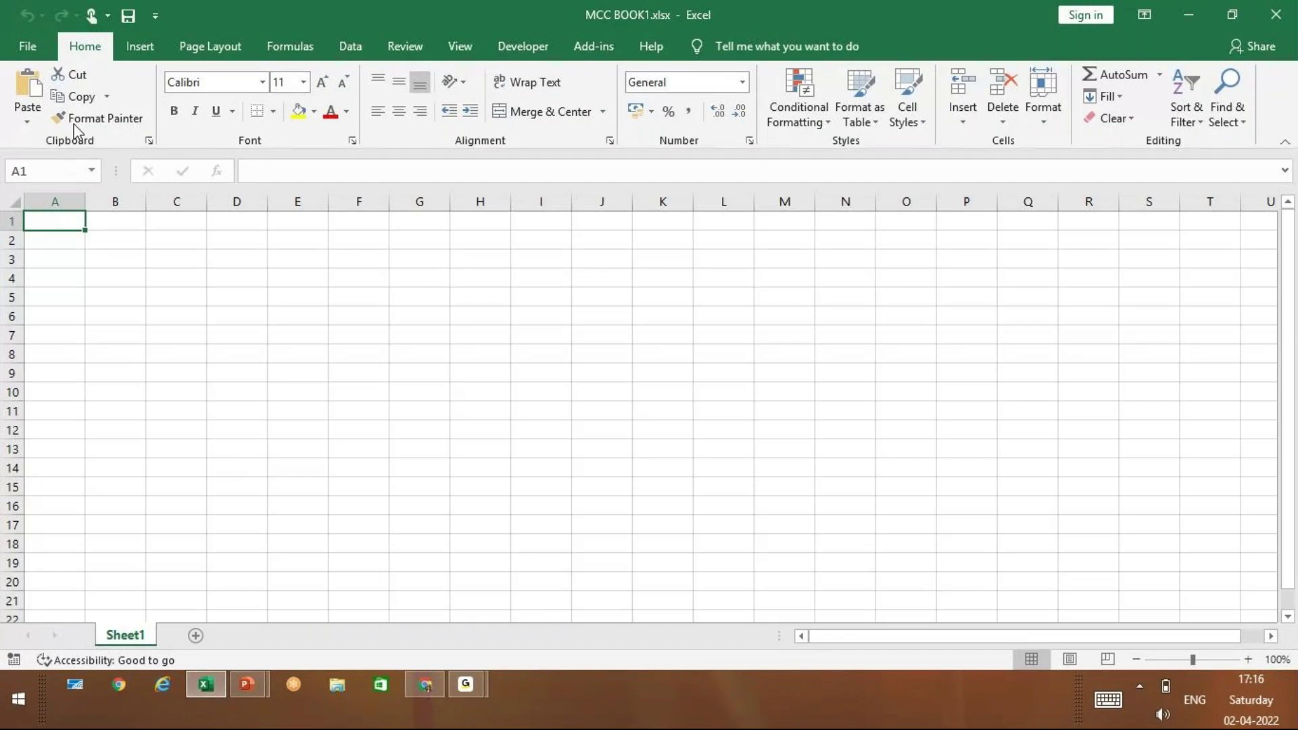
click(26, 47)
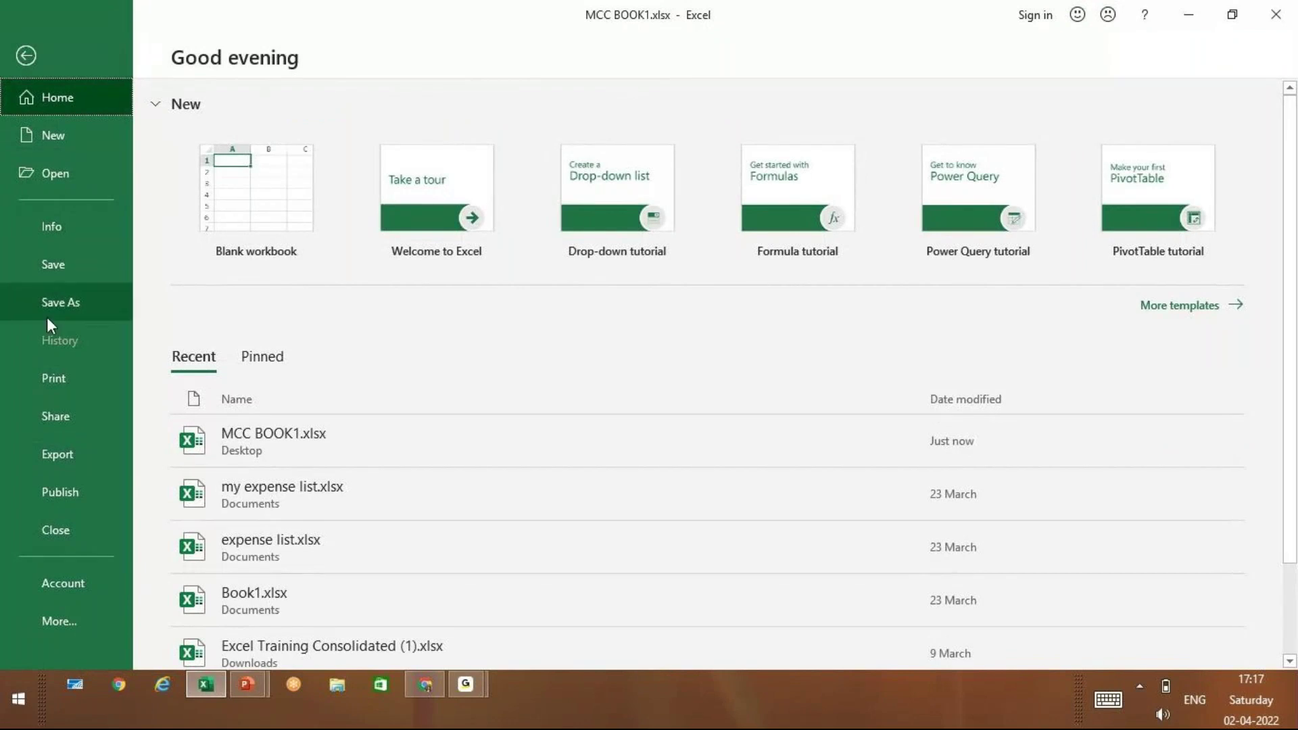
Clear the Encrypt with Password field under Info > Protect Workbook, then save and close the workbook
click(50, 232)
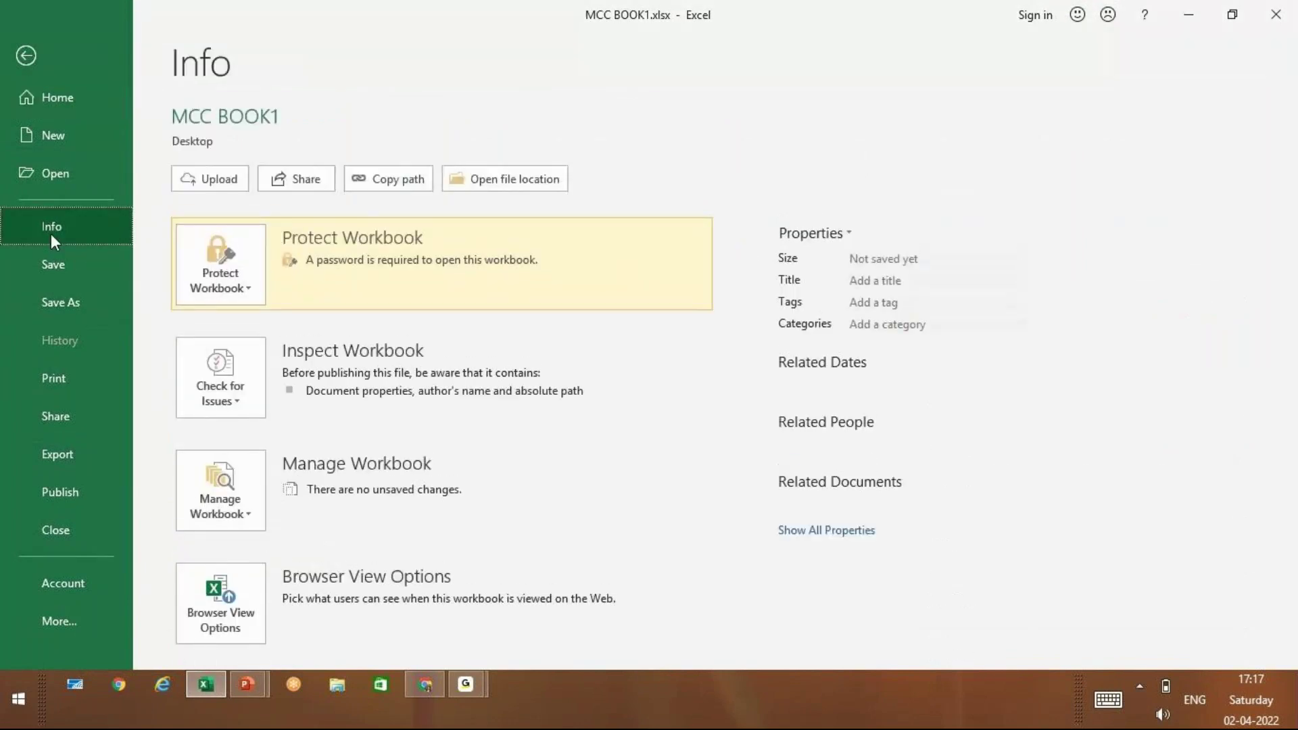
click(226, 289)
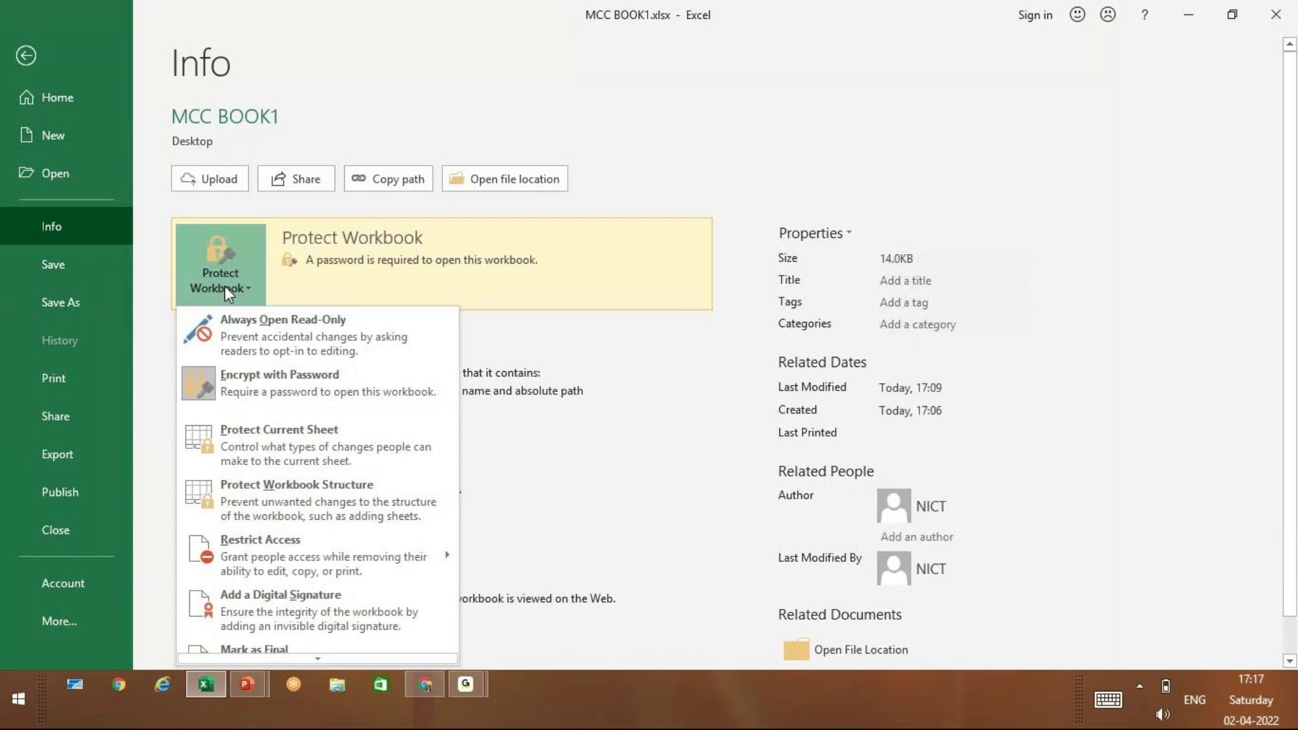
click(250, 381)
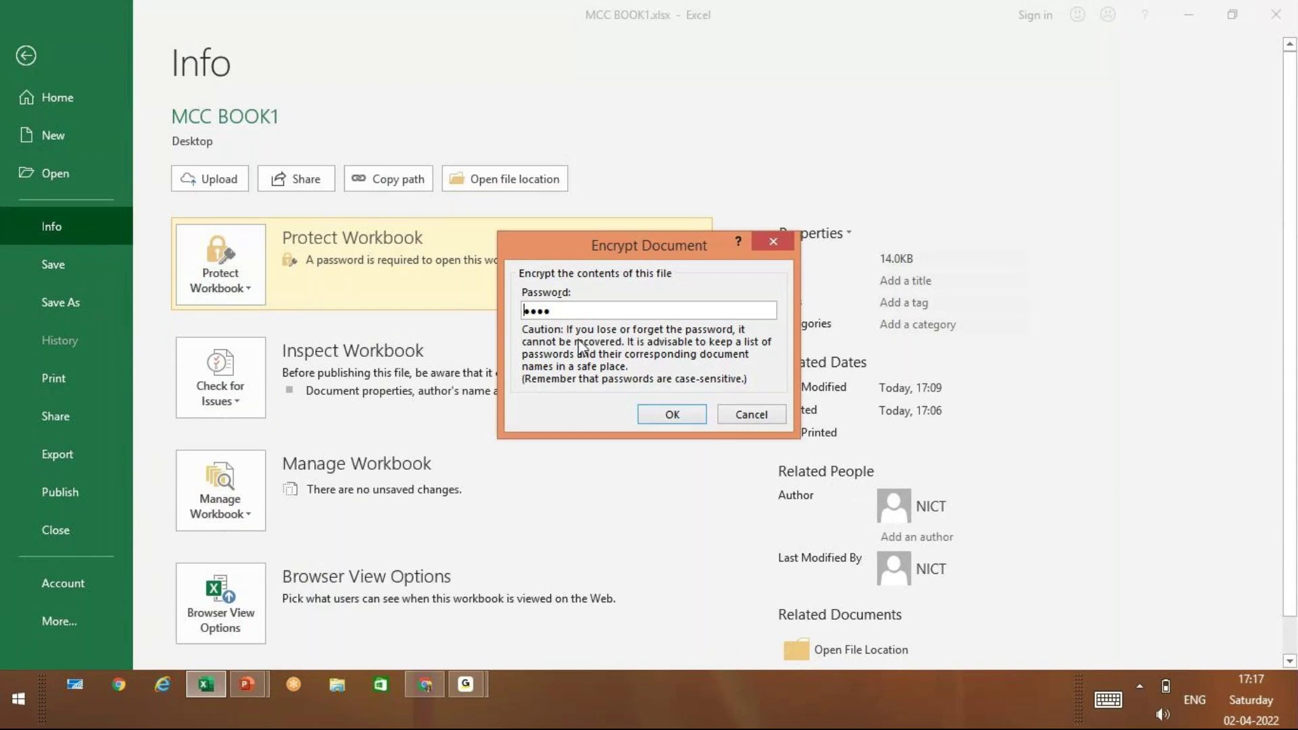
key(BackSpace)
key(BackSpace)
key(BackSpace)
key(BackSpace)
click(668, 418)
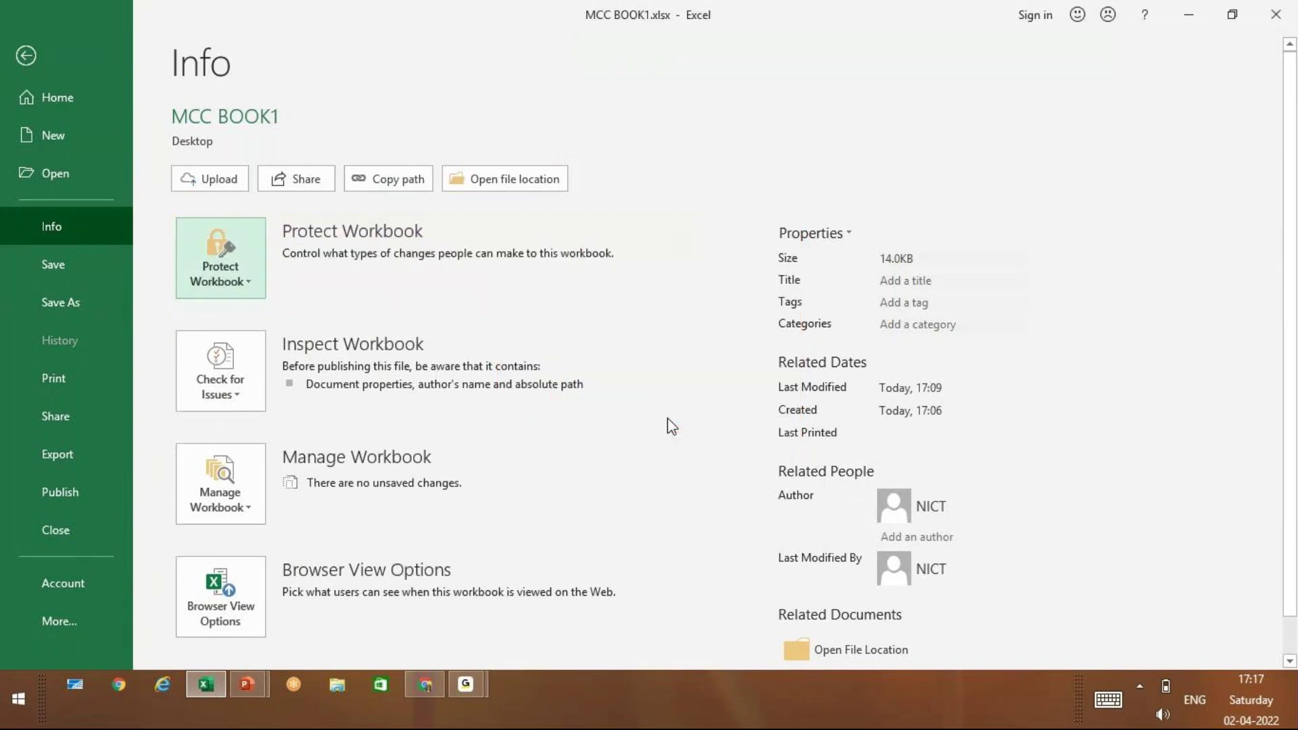
click(67, 261)
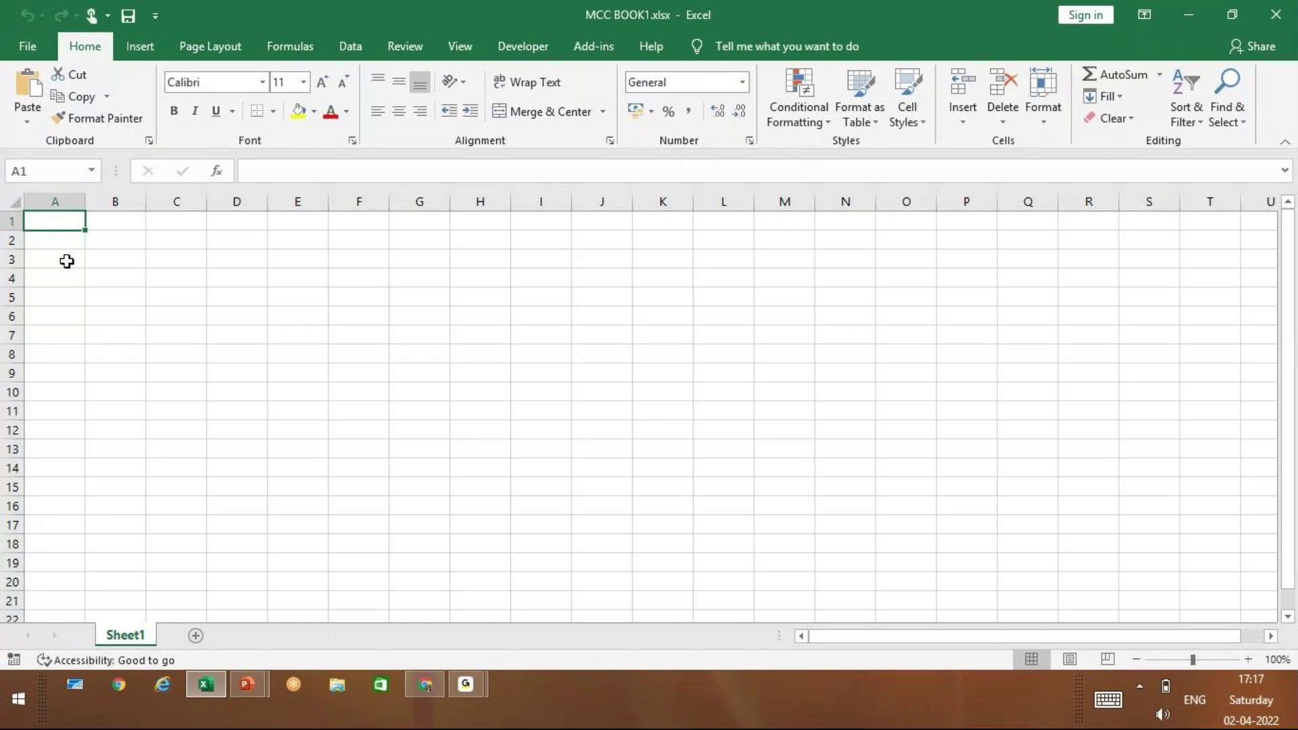
click(1285, 12)
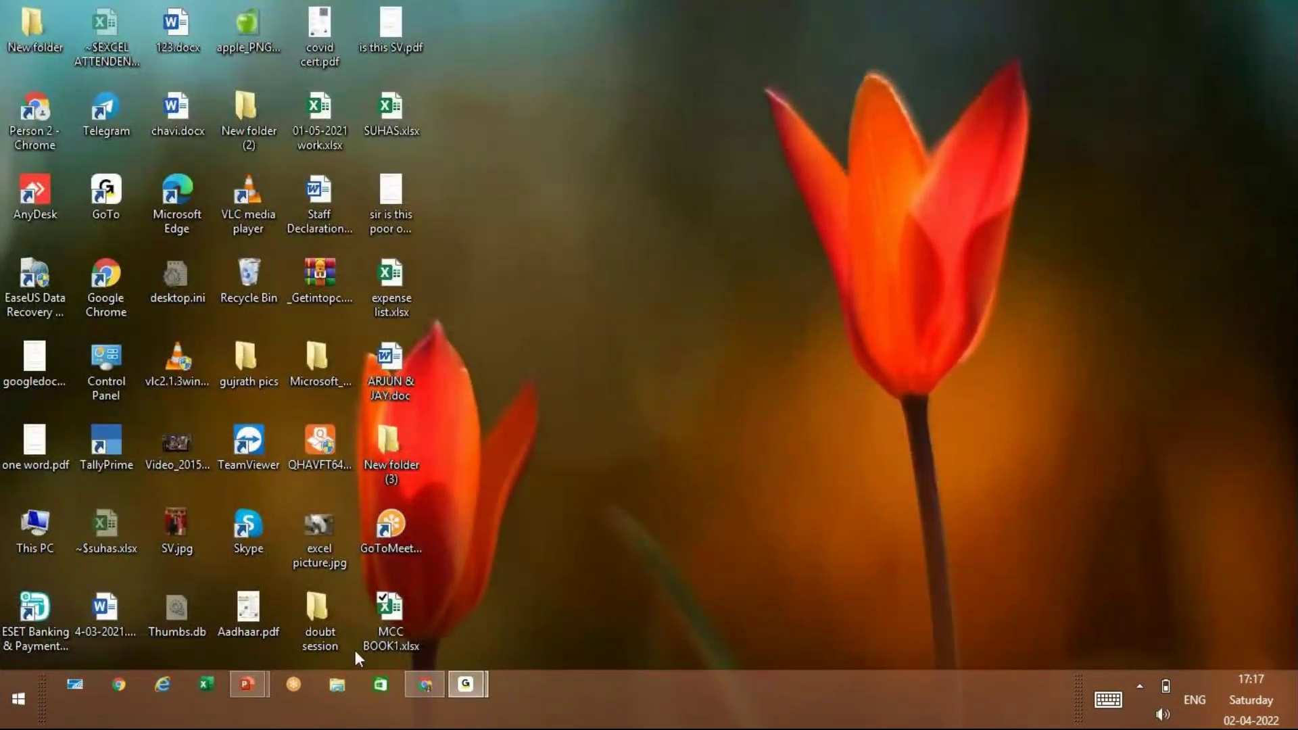
Reopen MCC BOOK1.xlsx from the desktop to verify it opens without a password prompt
click(384, 626)
double_click(385, 627)
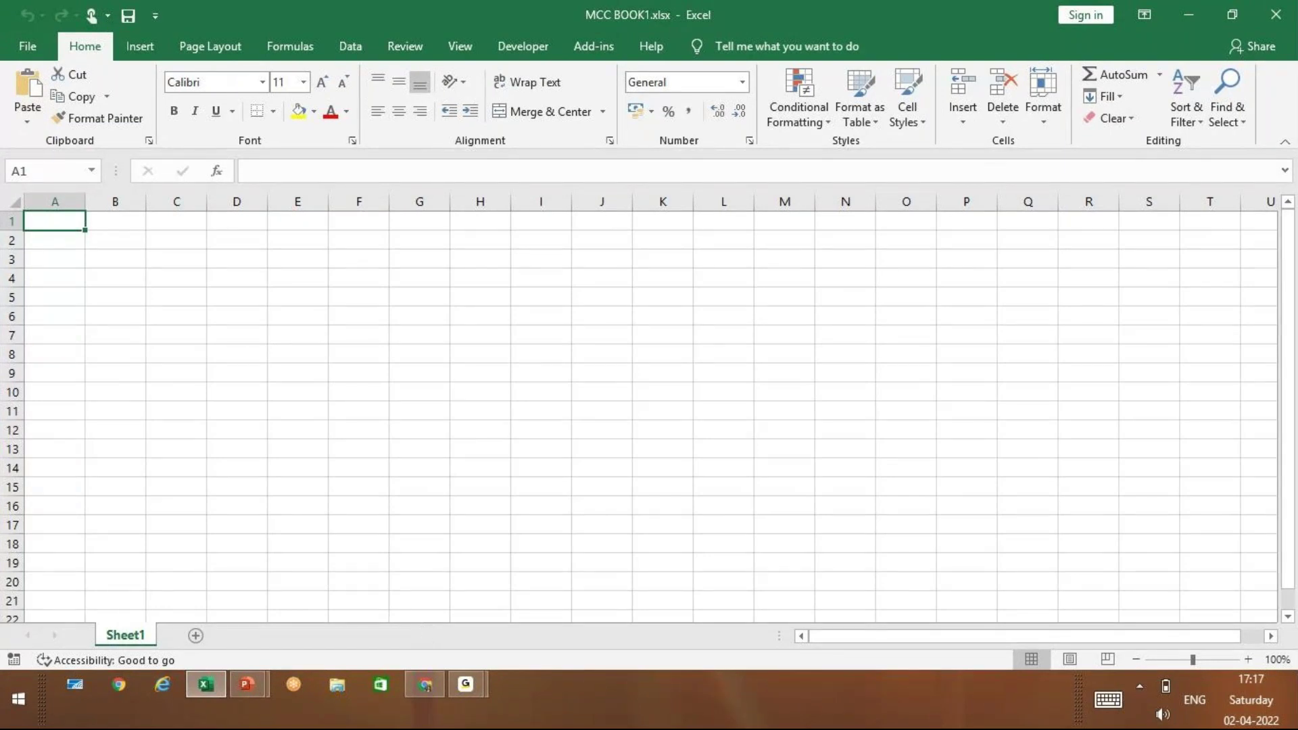
click(27, 46)
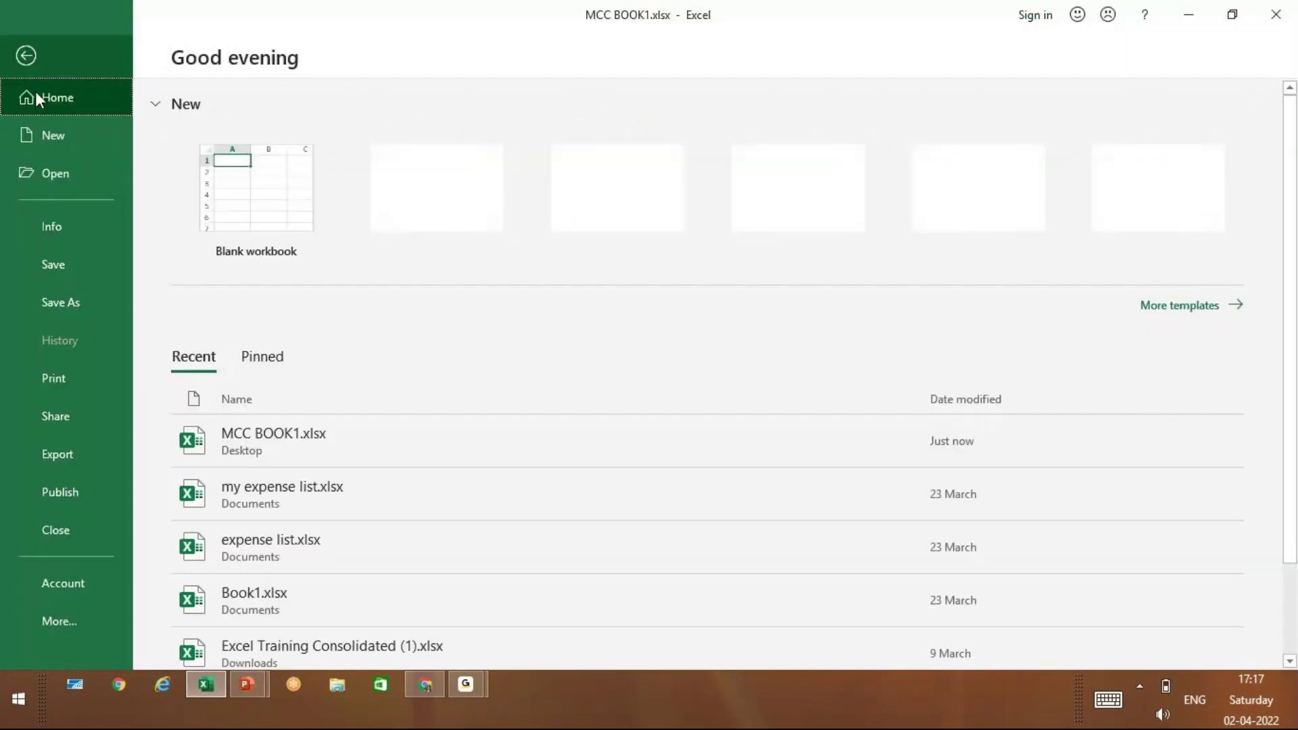
Confirm the Encrypt with Password field stays blank so MCC BOOK1 needs no password
click(87, 243)
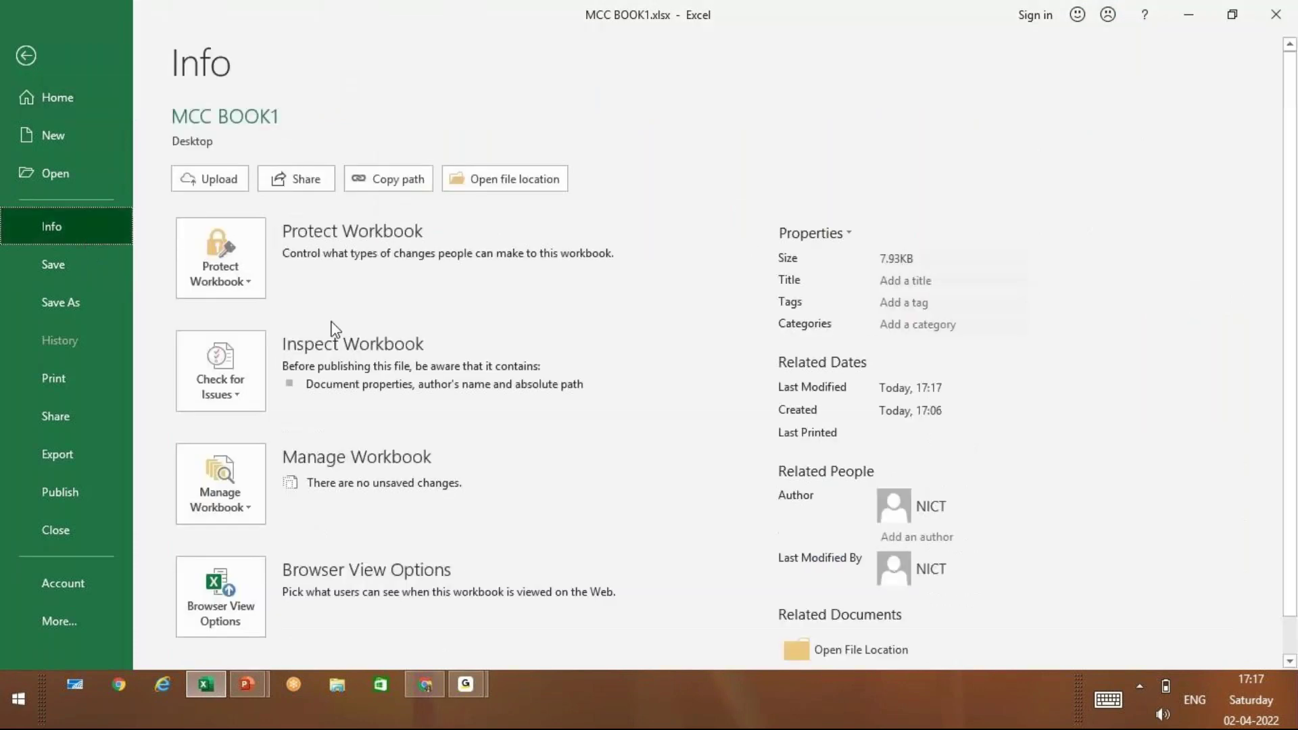
click(250, 277)
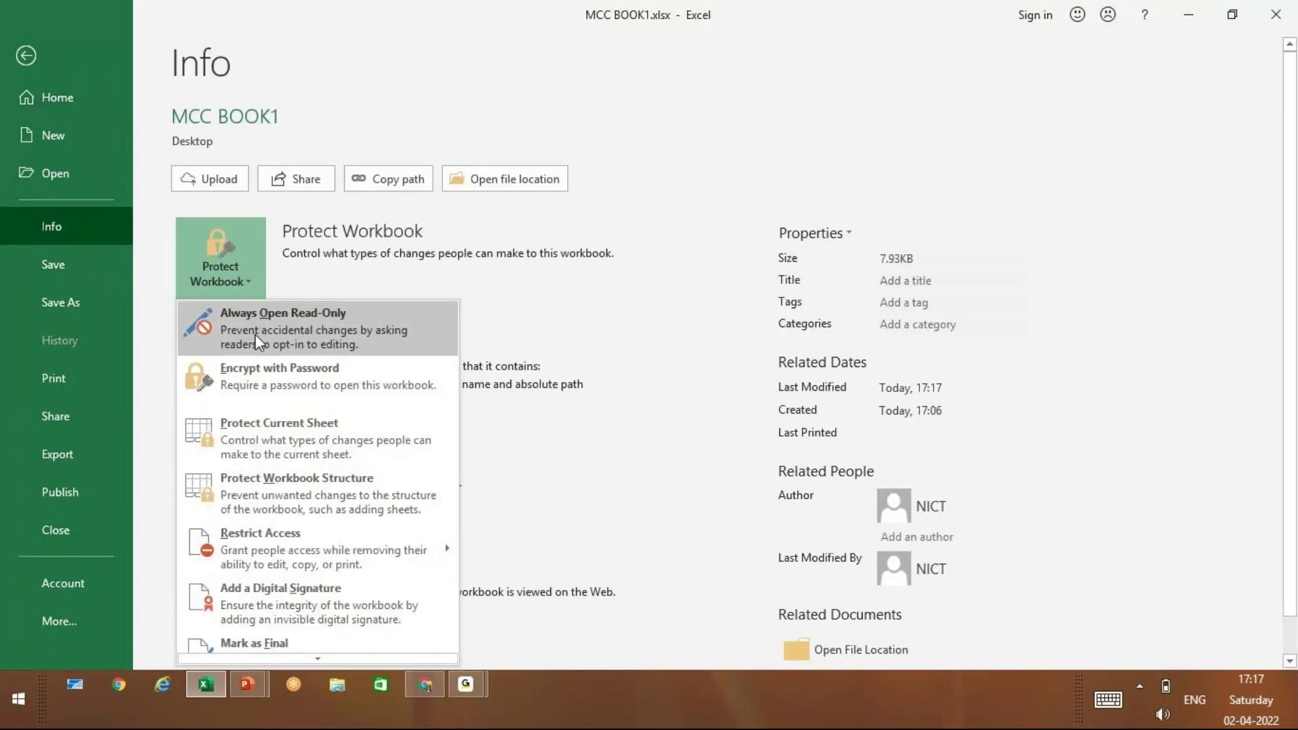
click(254, 372)
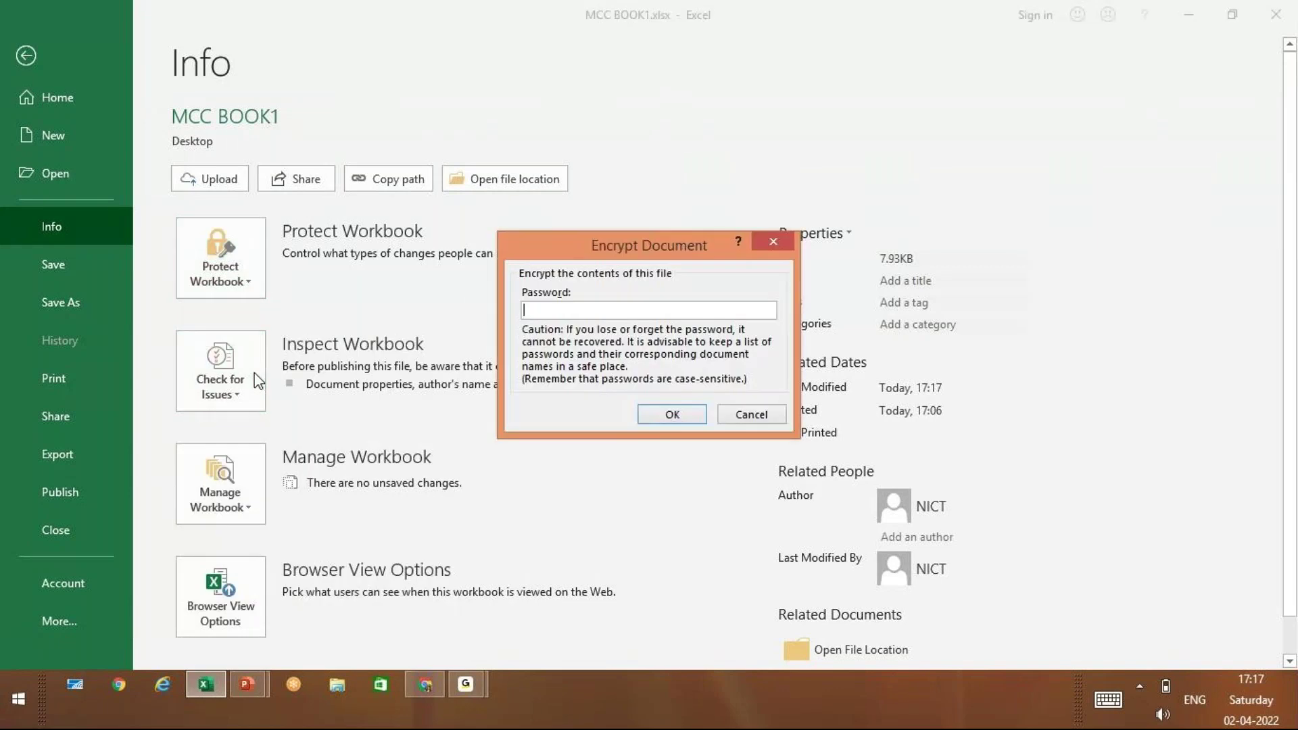
text(1234)
key(BackSpace)
key(BackSpace)
key(BackSpace)
key(BackSpace)
click(672, 414)
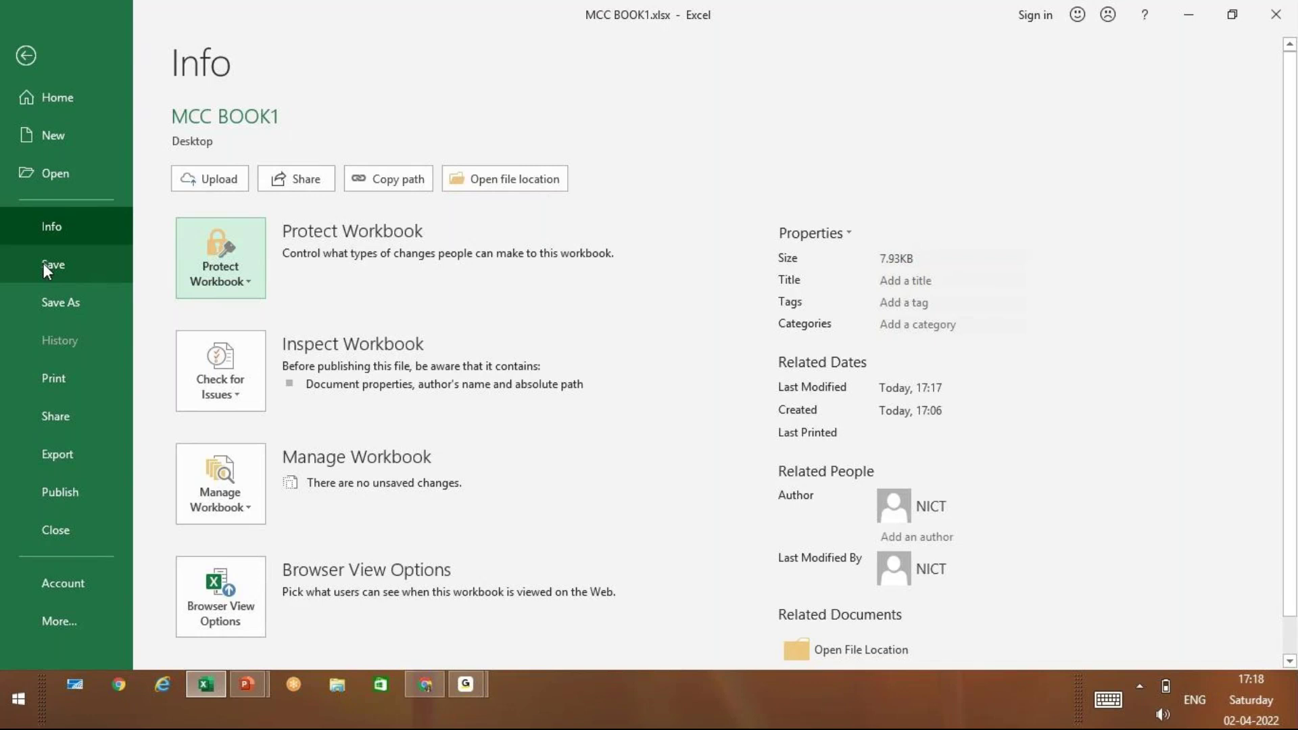
key(Left)
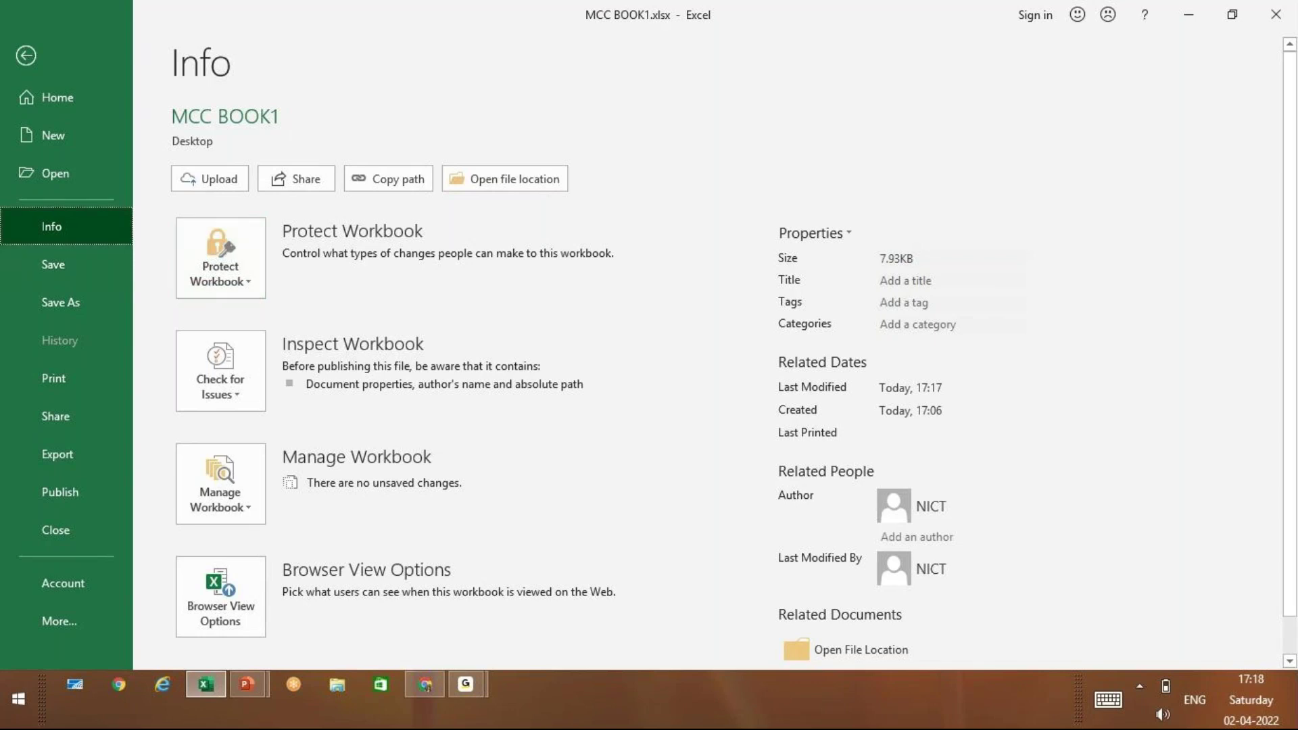
Close Excel, relaunch it, and start a new blank workbook
click(1276, 14)
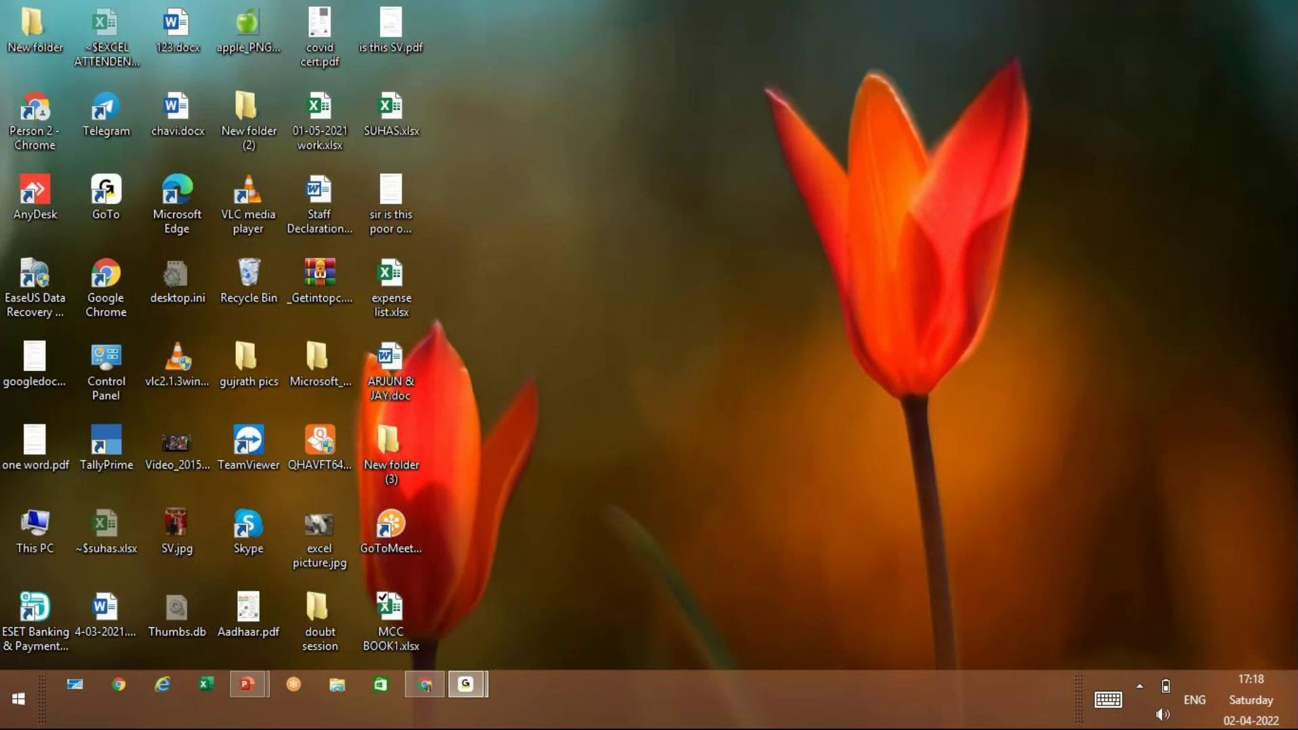
key(super+r)
key(Escape)
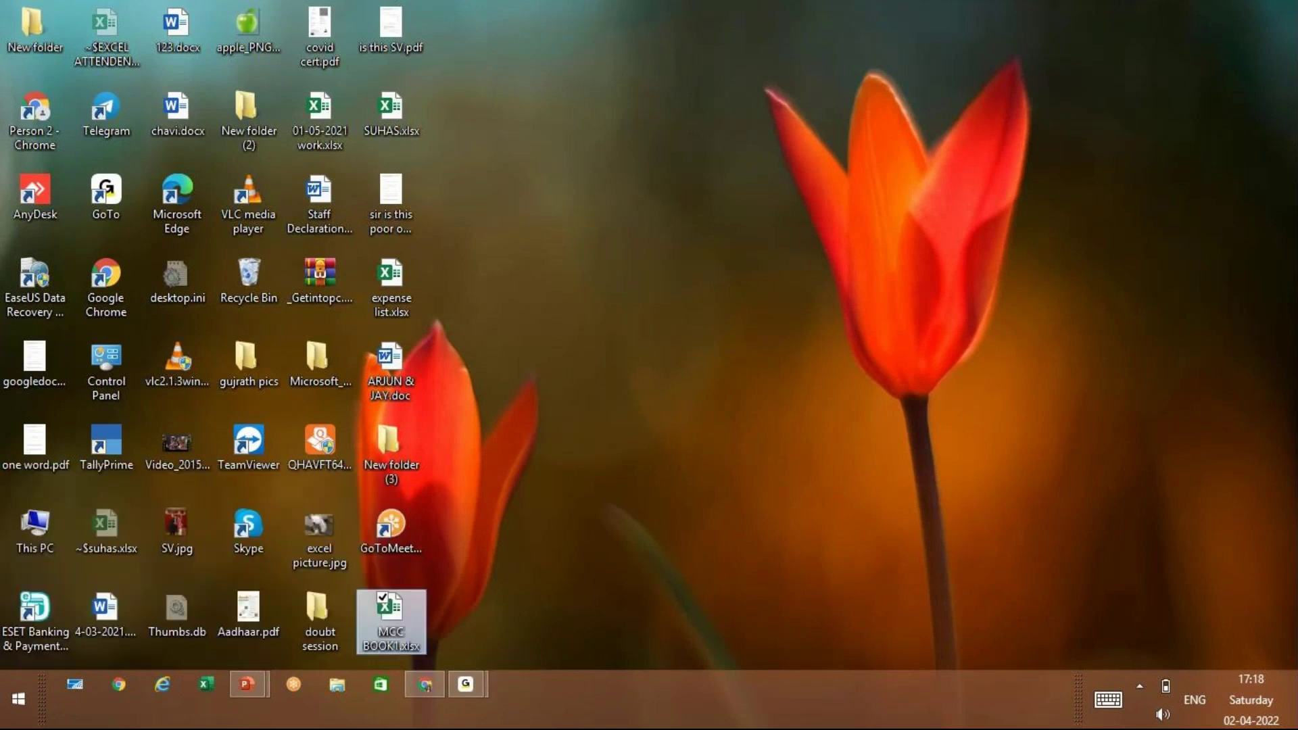
key(Return)
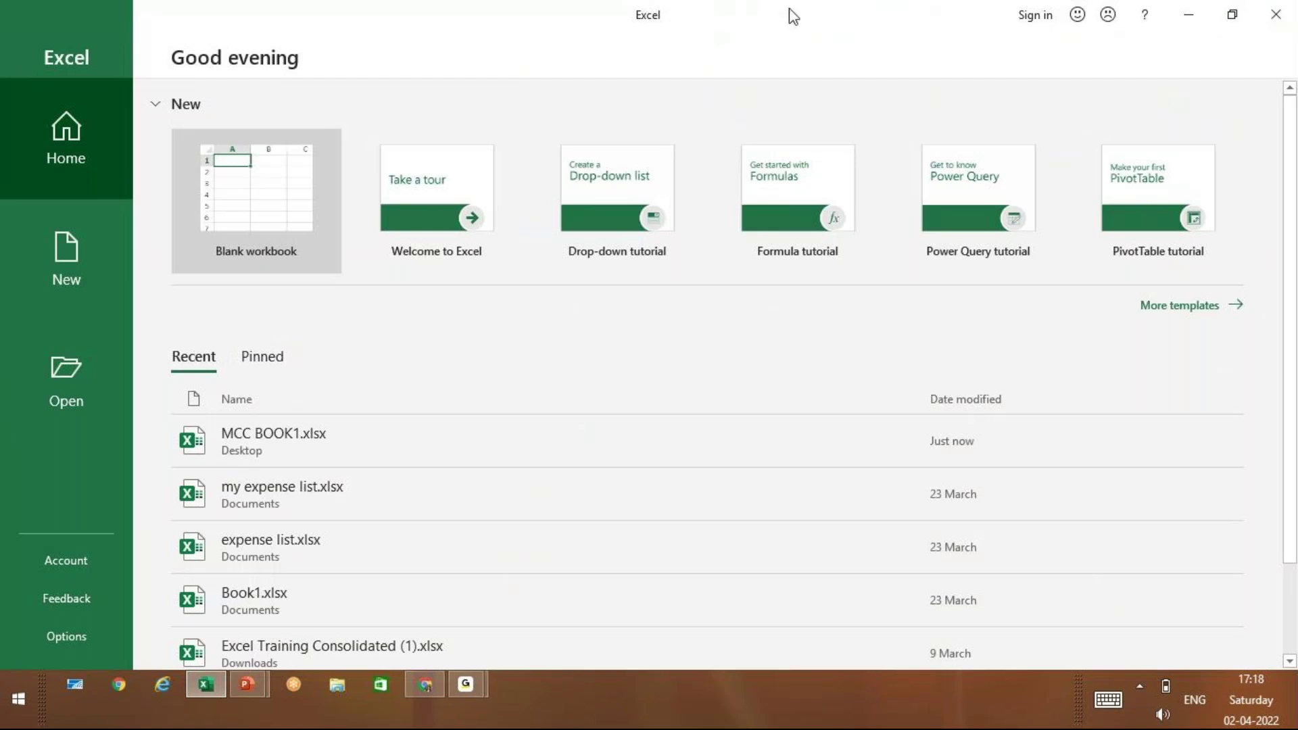
click(205, 203)
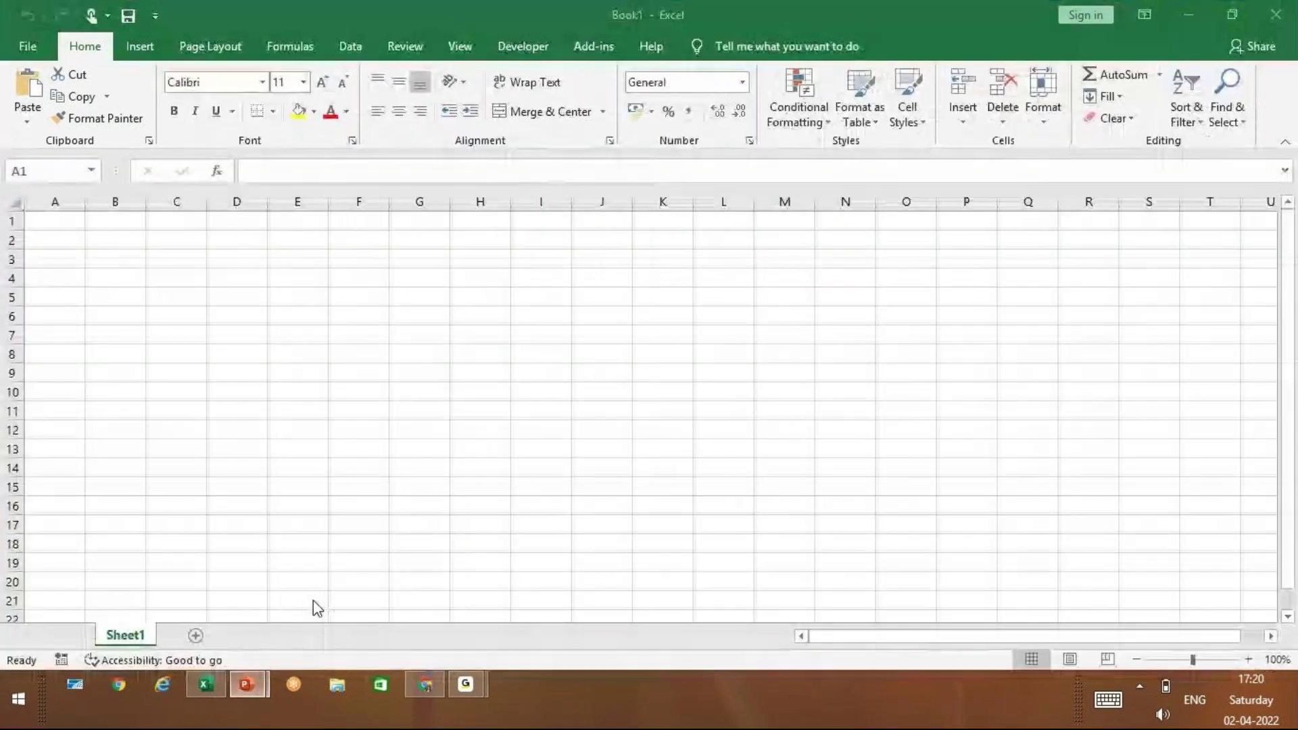
Switch to the PowerPoint presentation showing the Windows Buttons slide
key(alt+Tab)
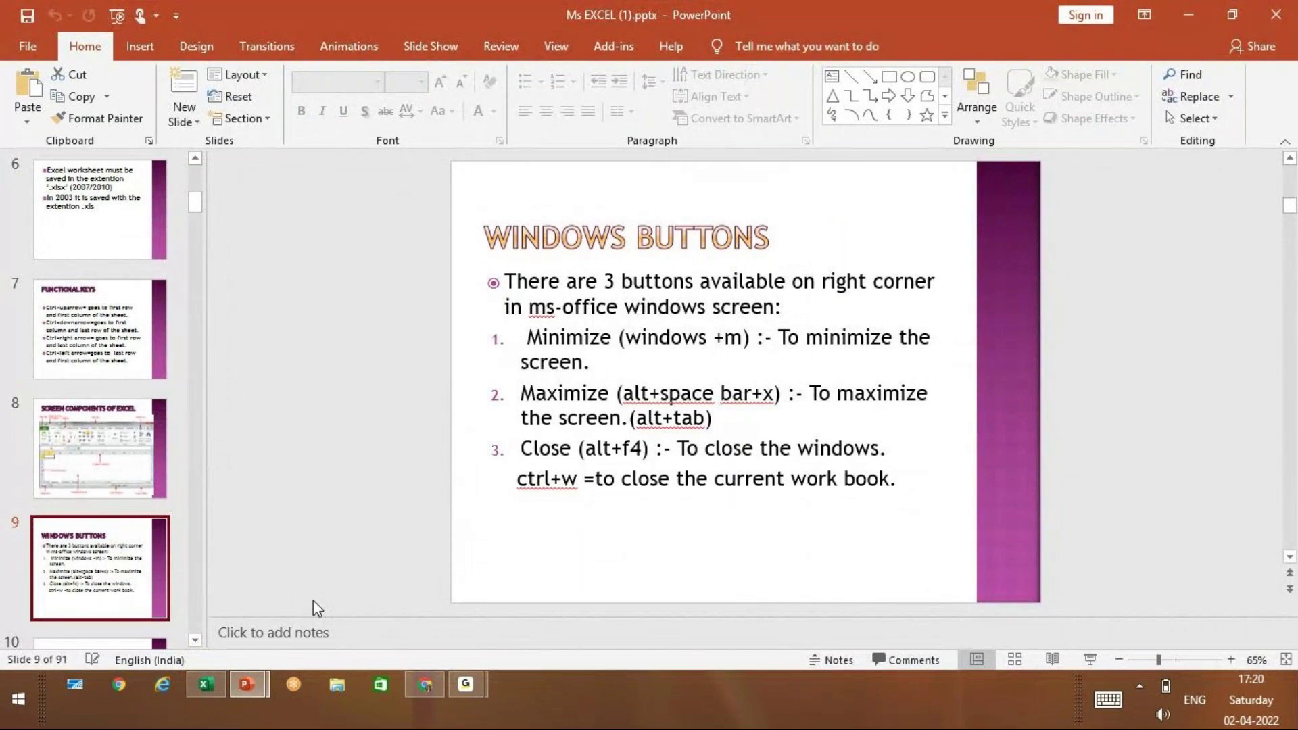
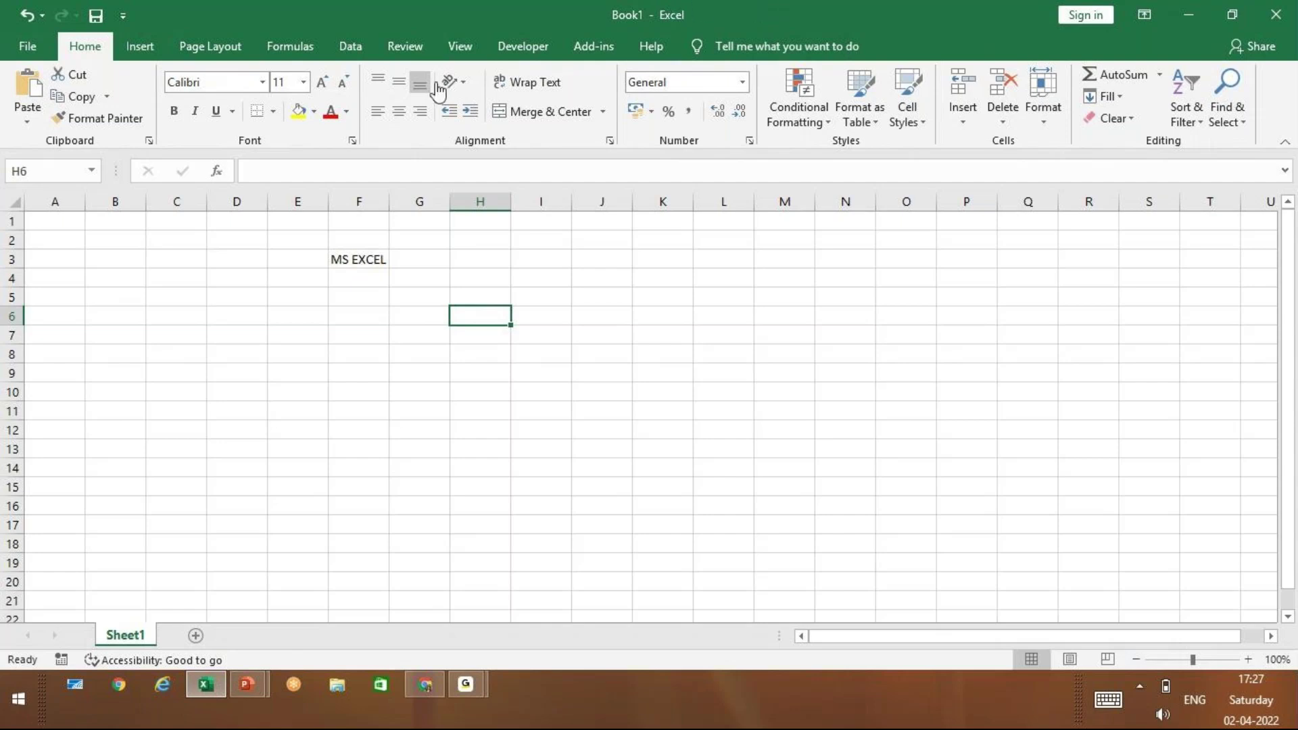
Close Book1, with MS EXCEL still in F3, to bring up the save-changes prompt
click(17, 51)
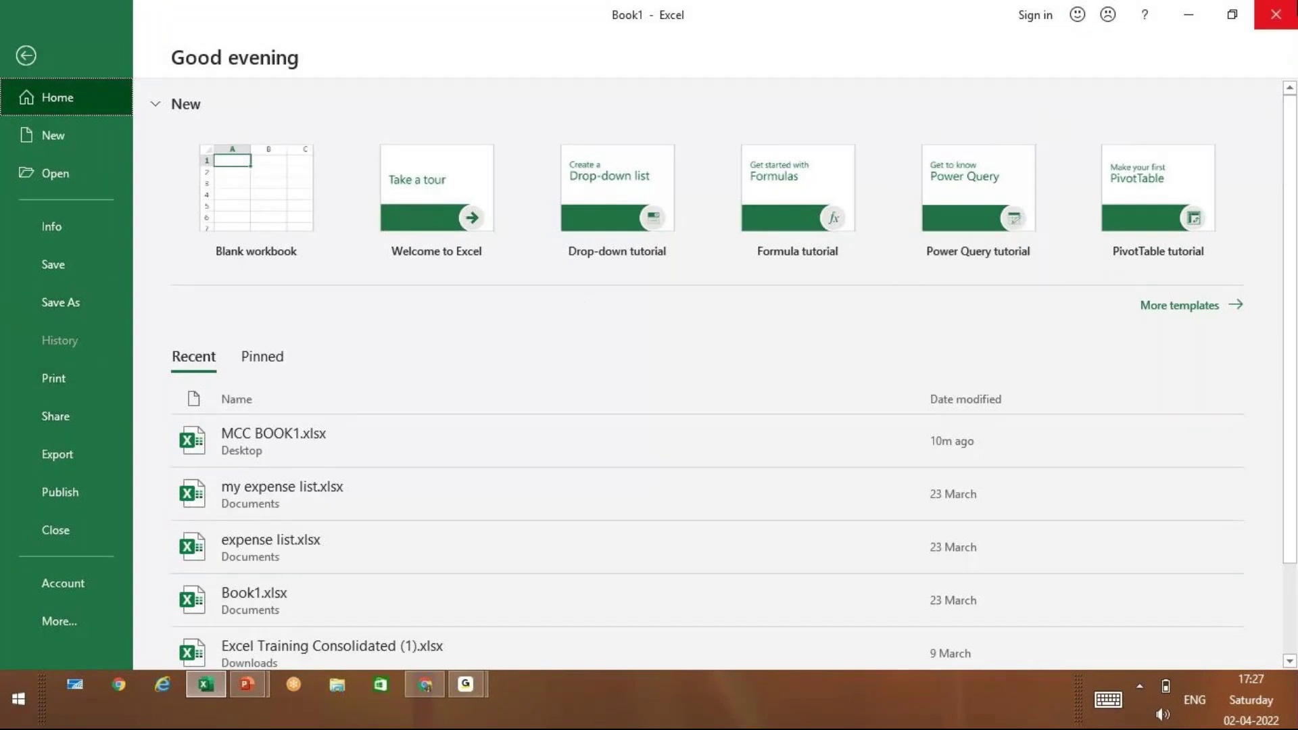
click(1293, 5)
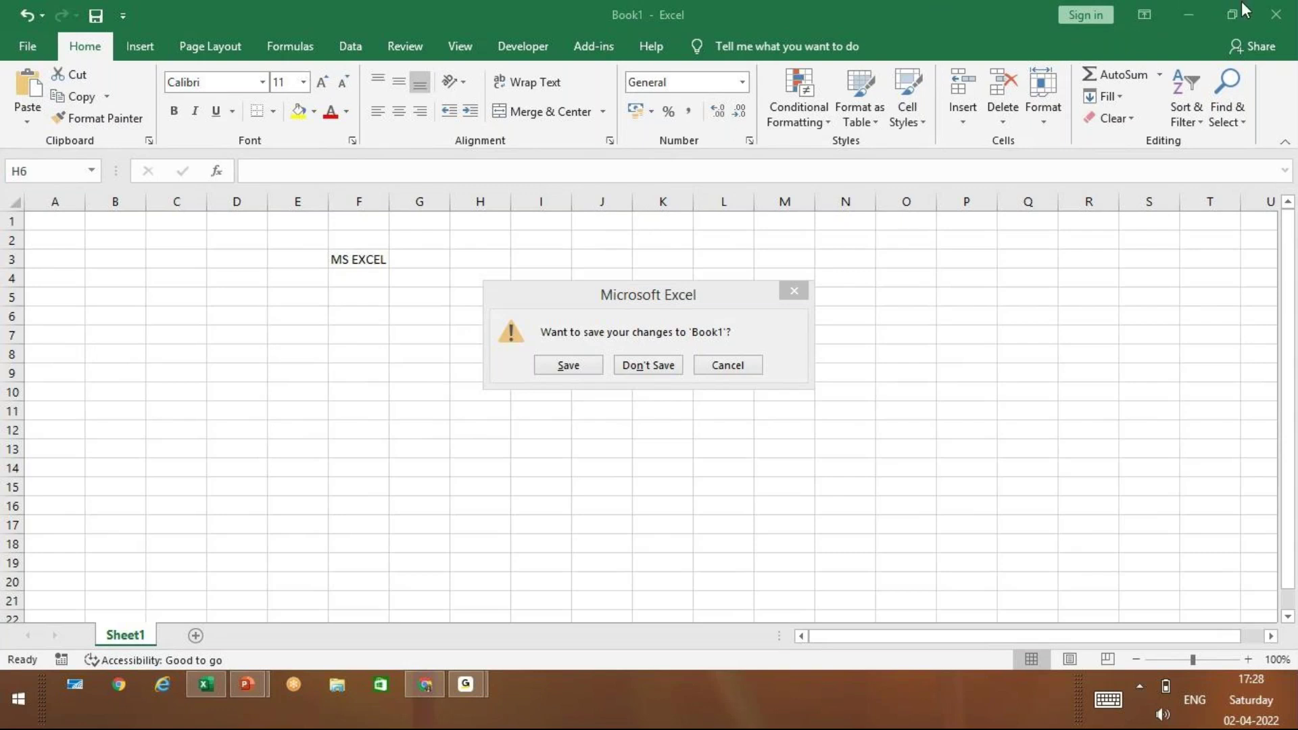
Discard the changes to Book1 with Don't Save, returning to the PowerPoint slide on encryption
click(1280, 19)
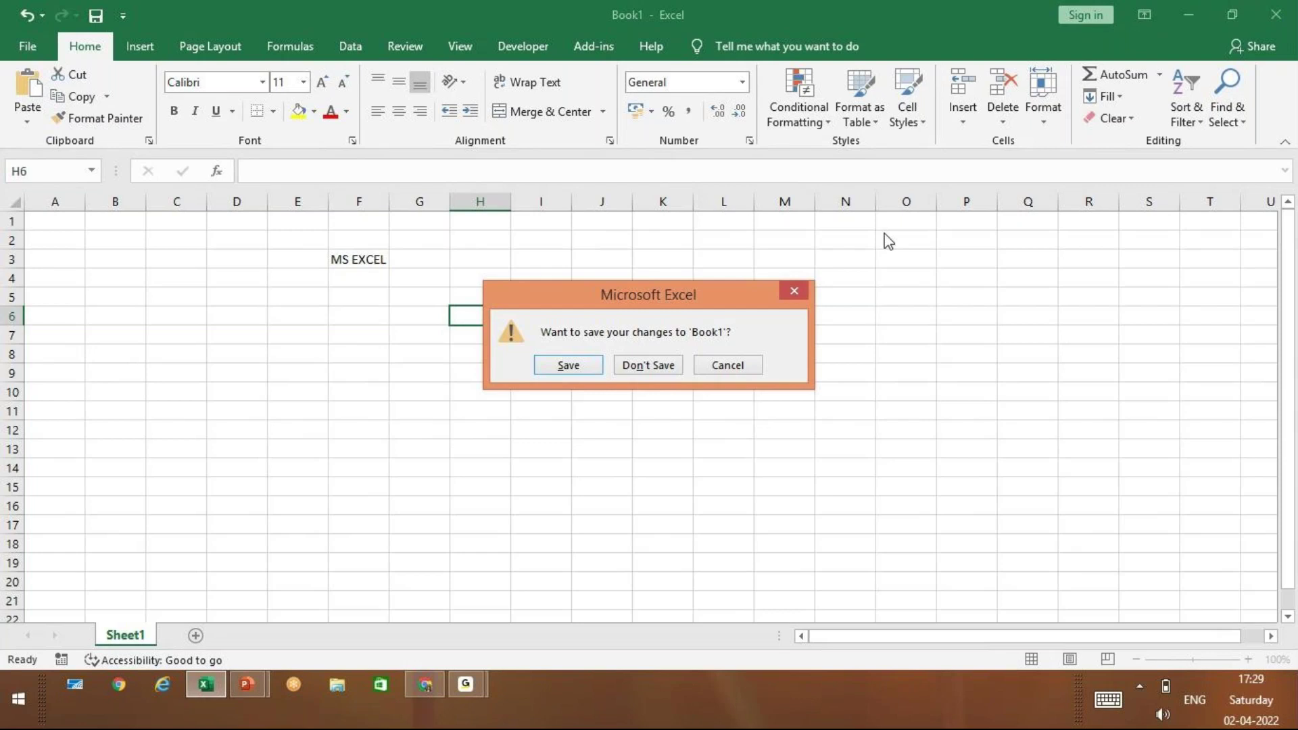
drag(649, 295, 343, 384)
click(343, 455)
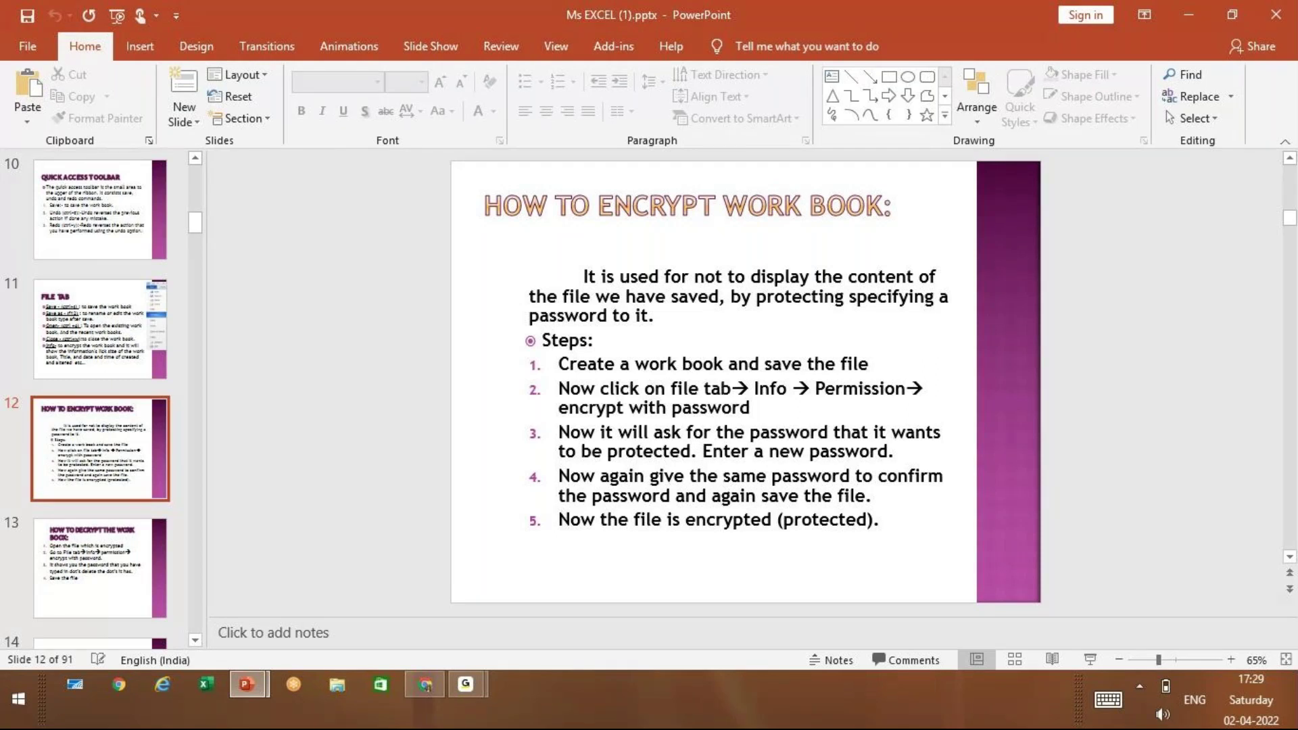
Show the Share pane for Ms EXCEL (1).pptx, then close the PowerPoint window
click(1253, 47)
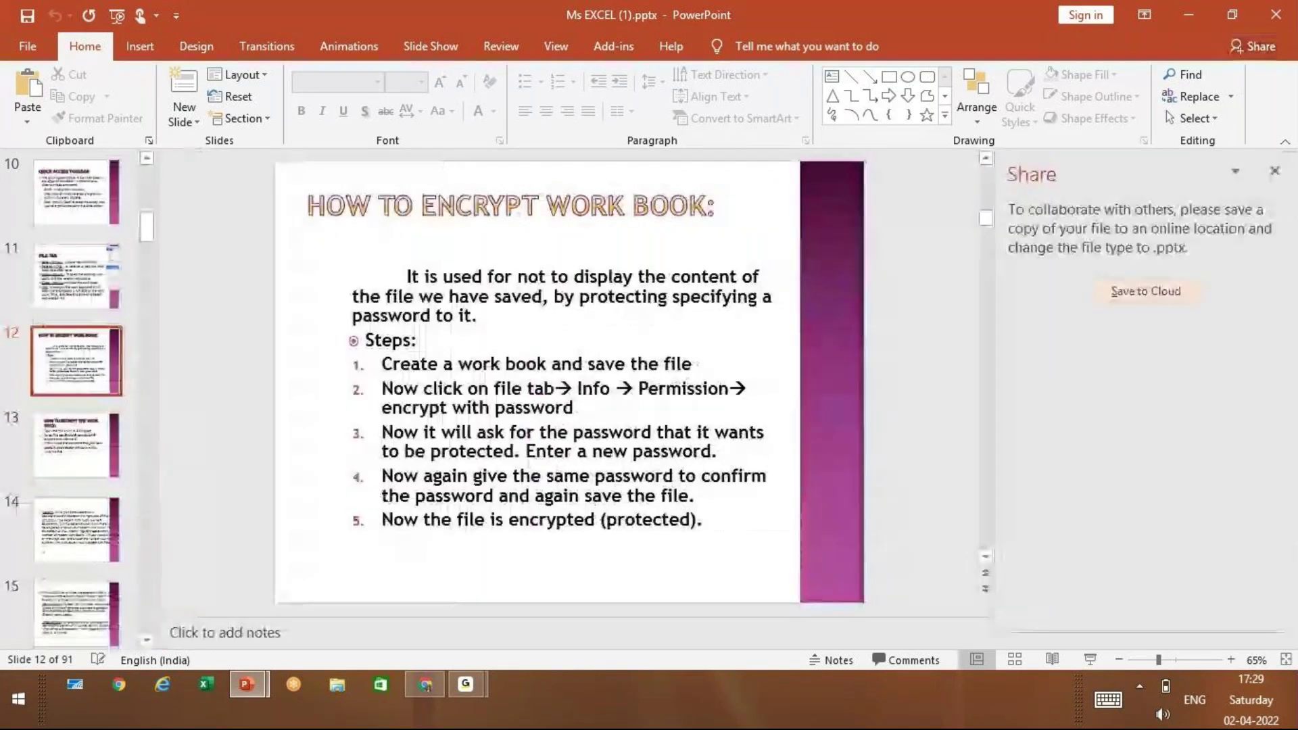
click(1276, 15)
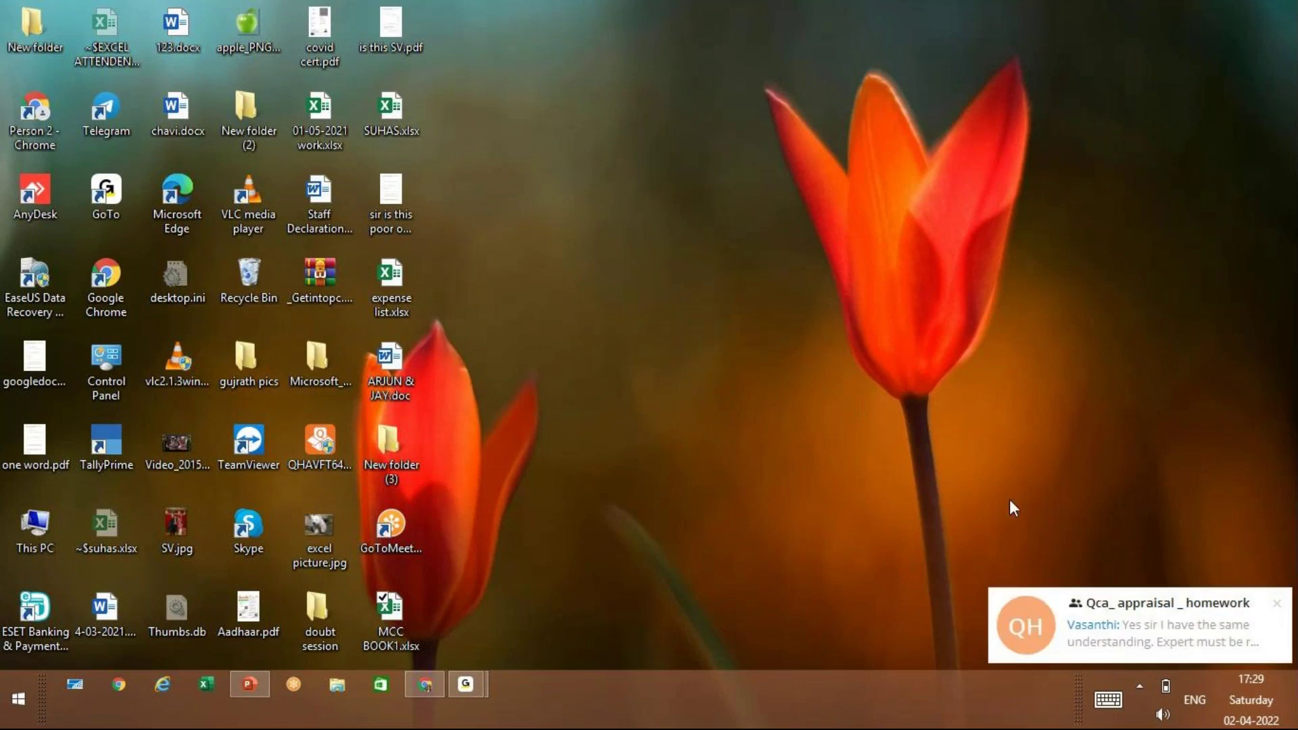
Dismiss the chat notification on the desktop and raise the system volume
click(1278, 605)
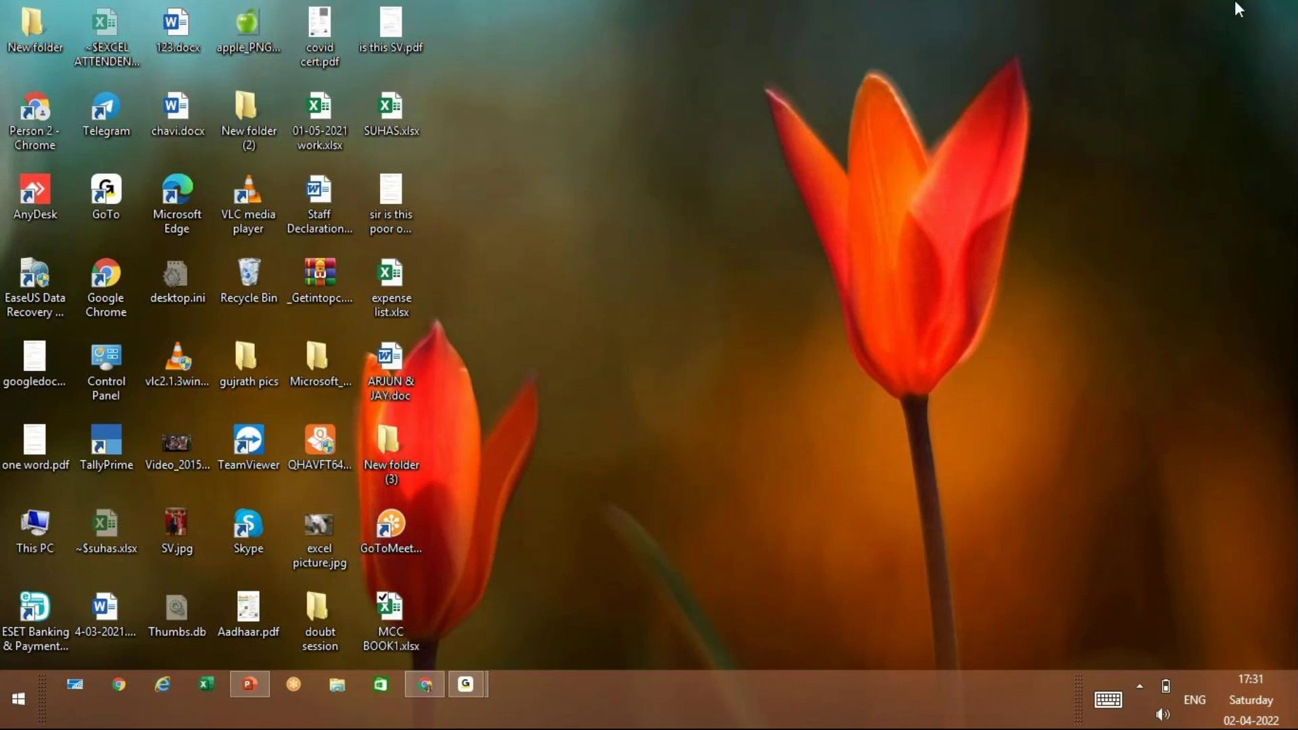
key(XF86AudioRaiseVolume)
key(XF86AudioRaiseVolume)
key(XF86AudioRaiseVolume)
key(XF86AudioRaiseVolume)
key(XF86AudioRaiseVolume)
key(XF86AudioRaiseVolume)
key(XF86AudioRaiseVolume)
key(XF86AudioRaiseVolume)
key(XF86AudioRaiseVolume)
key(XF86AudioRaiseVolume)
mouse_move(461, 684)
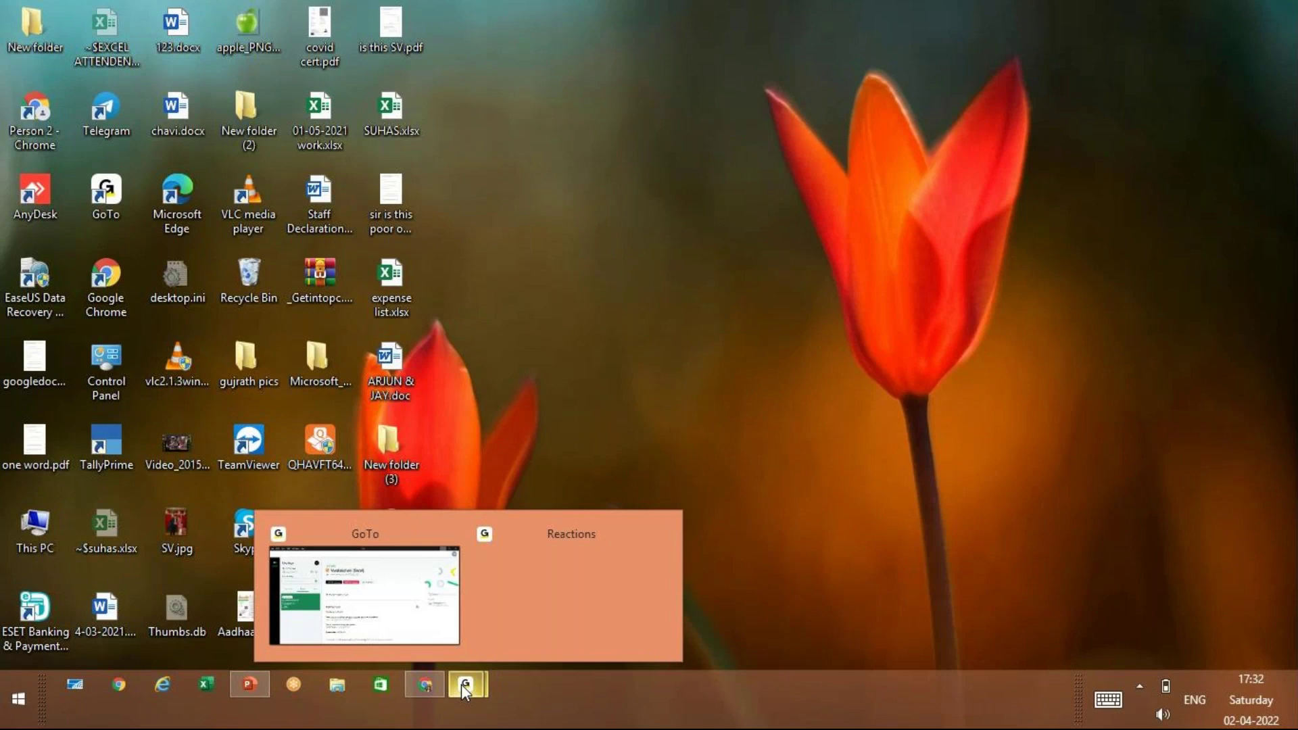
Close the GoTo sign-in browser window along with all its tabs
click(463, 682)
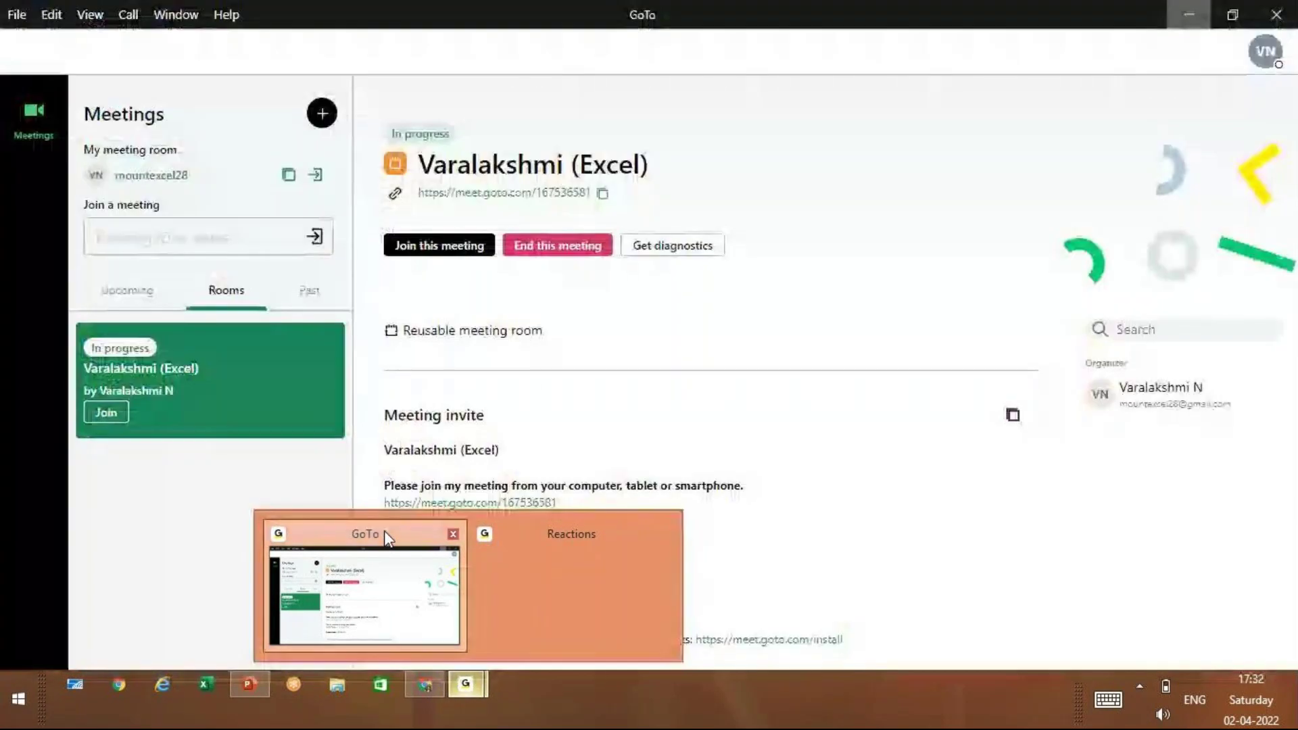
click(384, 532)
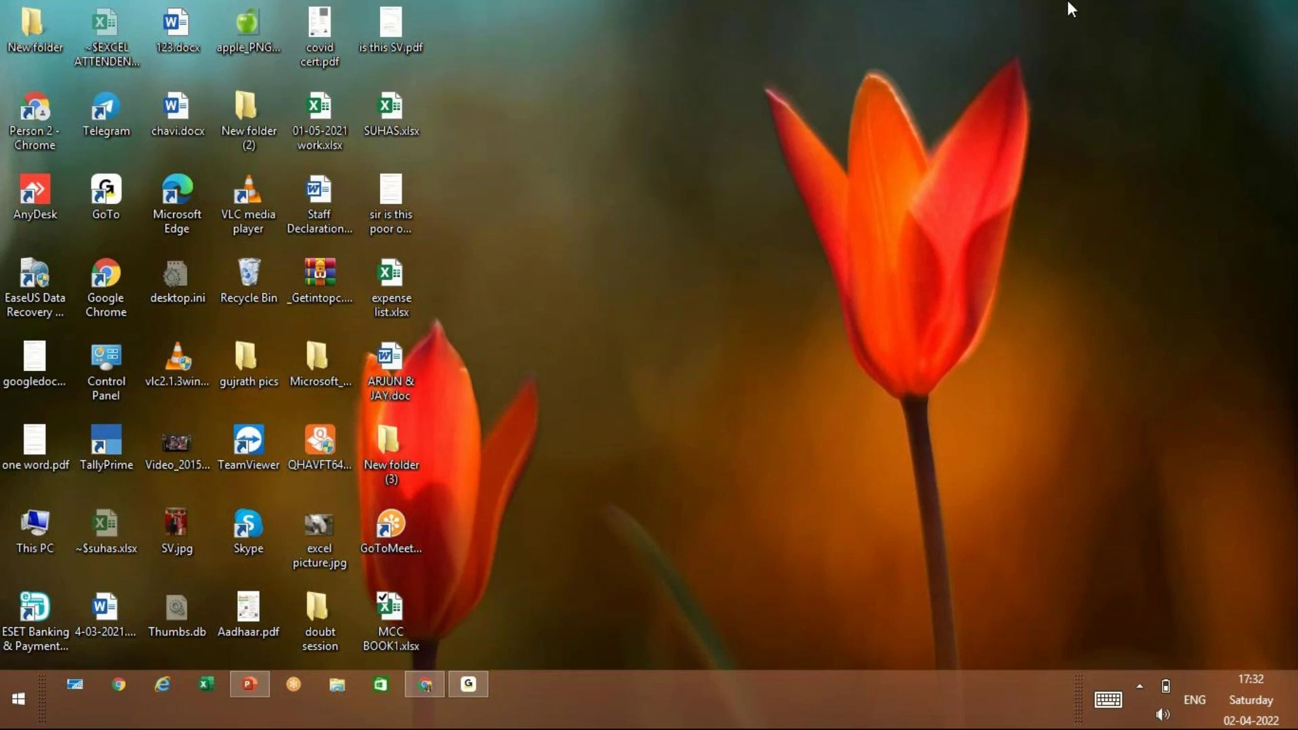
click(20, 703)
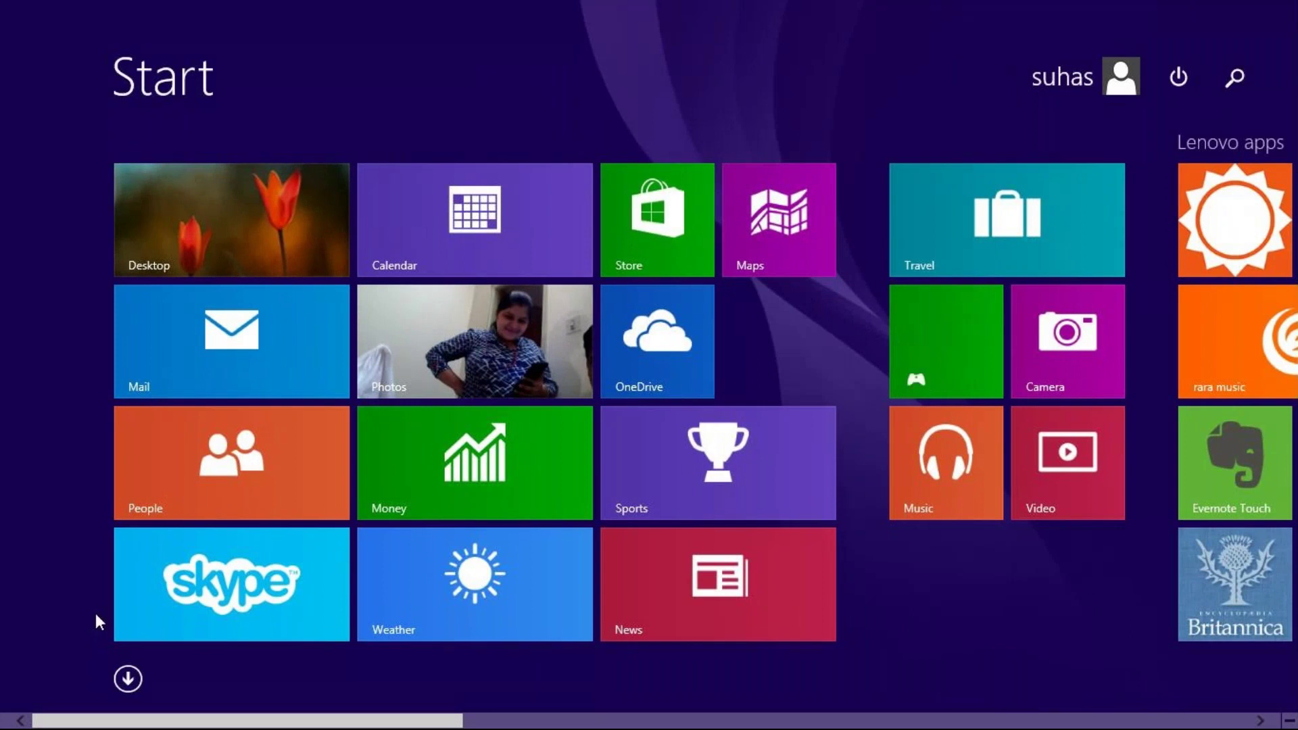
key(Escape)
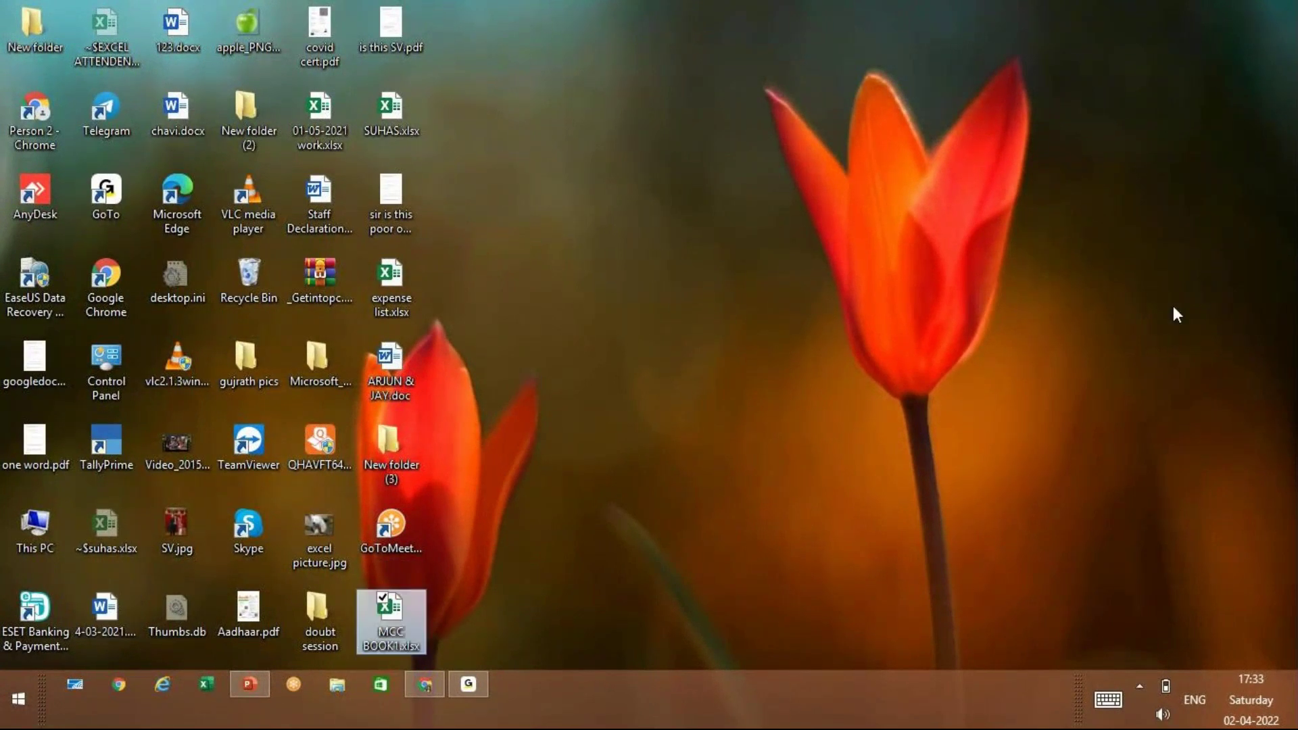
click(430, 689)
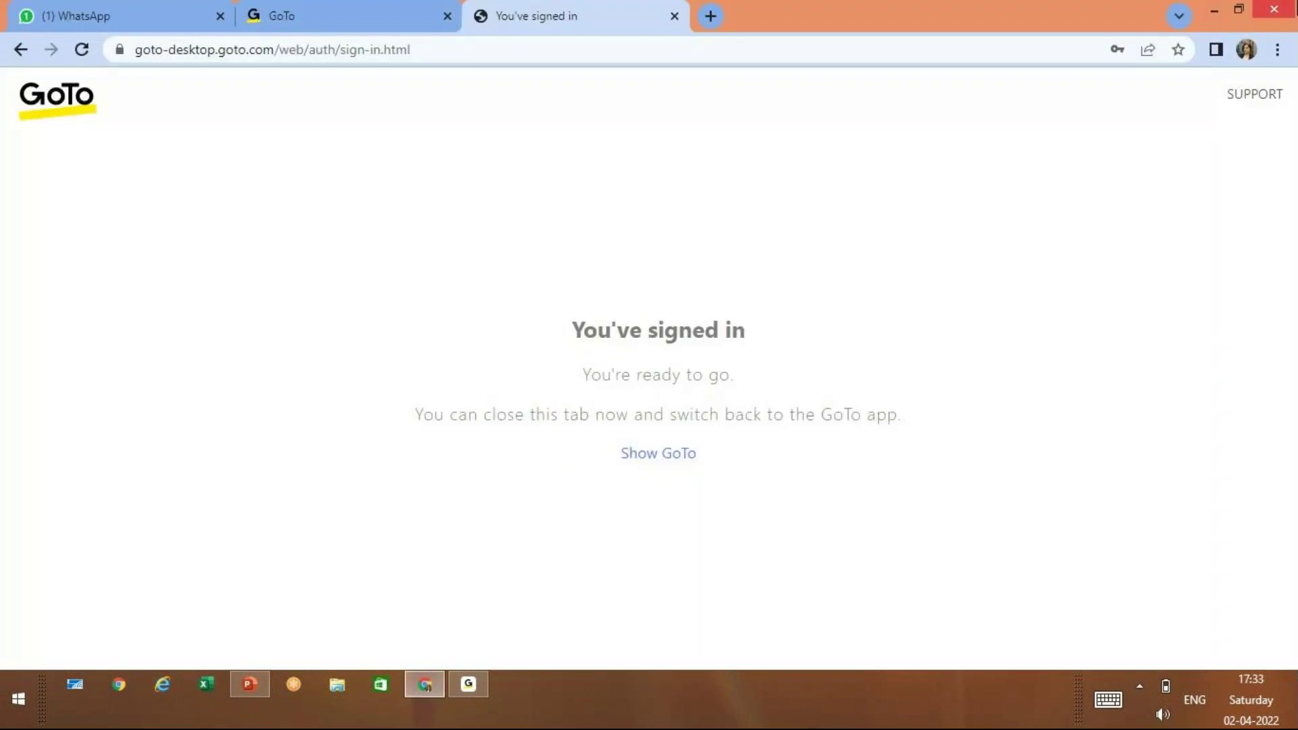
click(1274, 11)
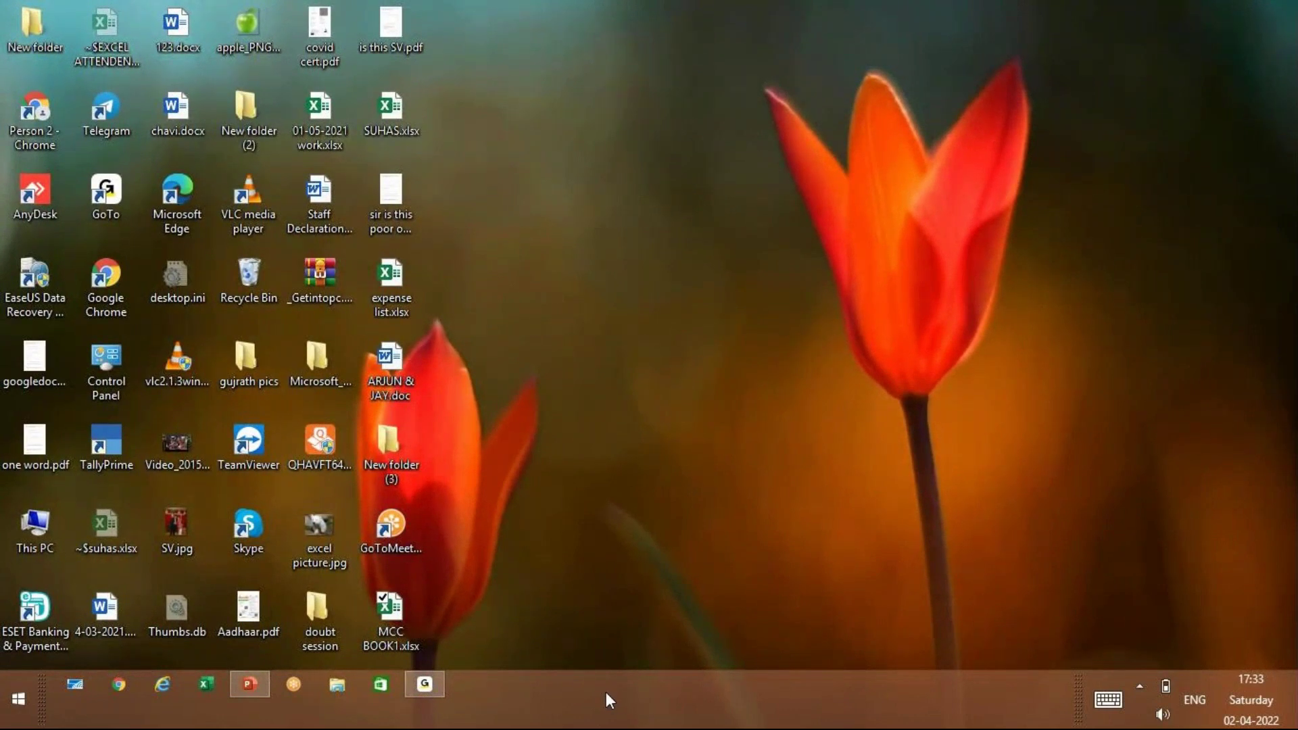
Shut down Windows 8.1 from the Start screen's power options
click(34, 701)
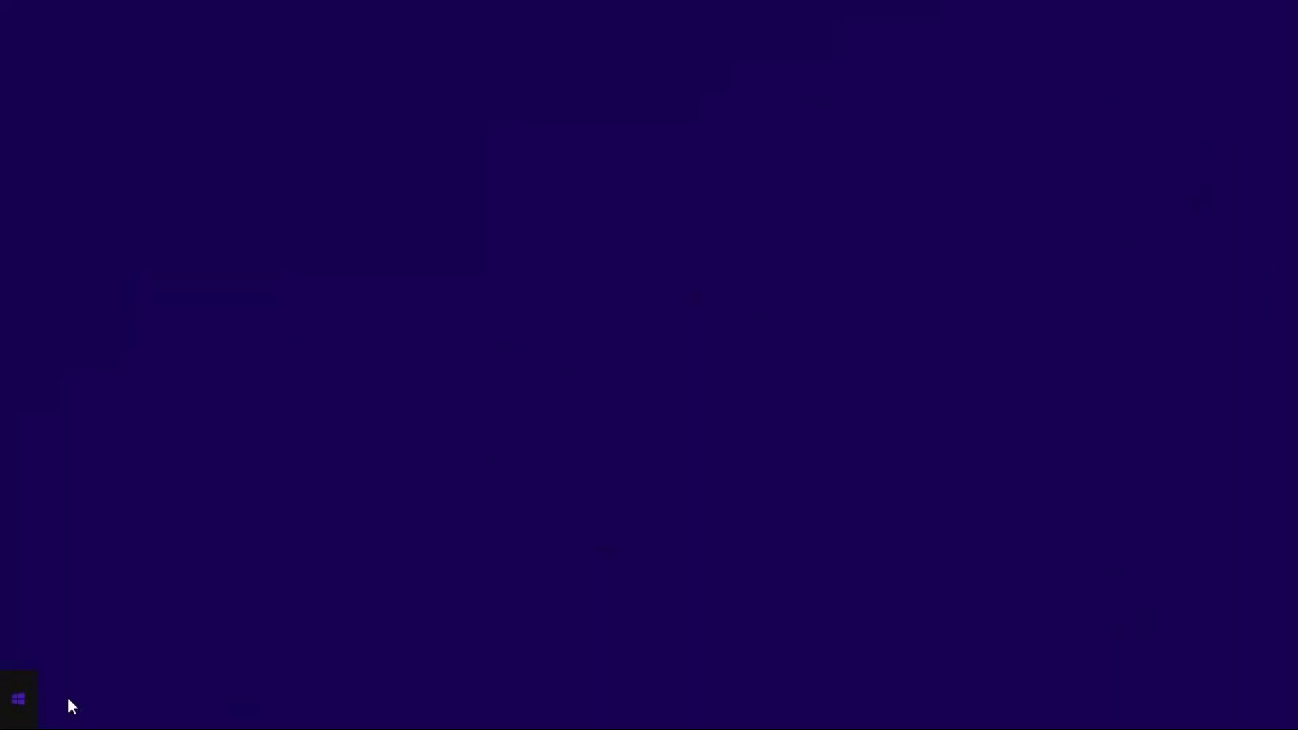
click(1178, 74)
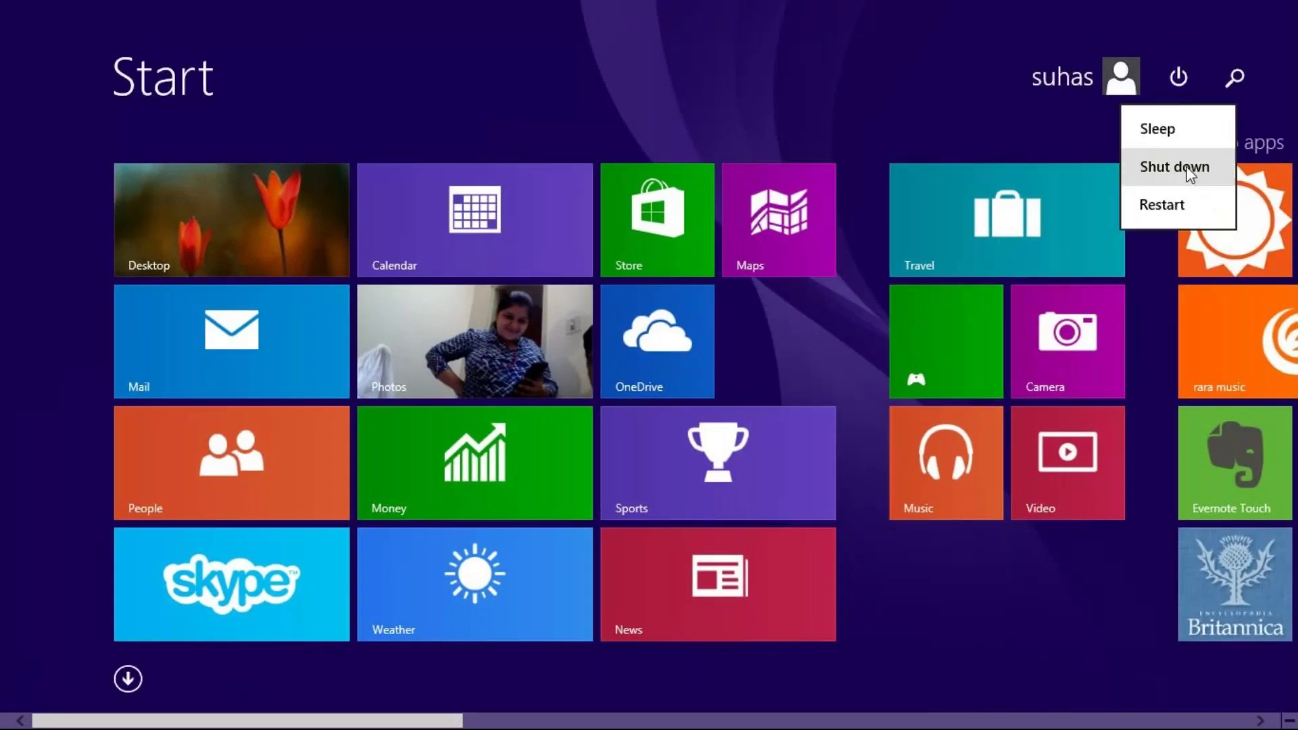
click(1190, 173)
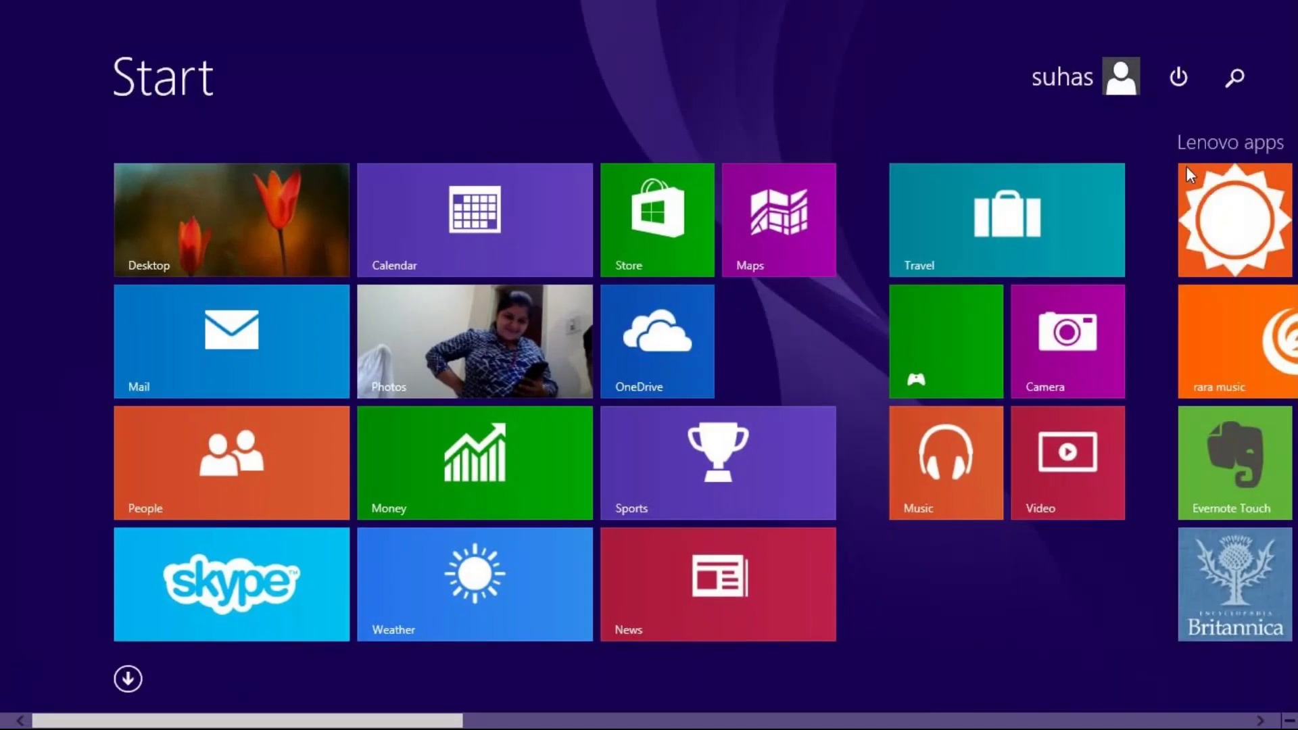